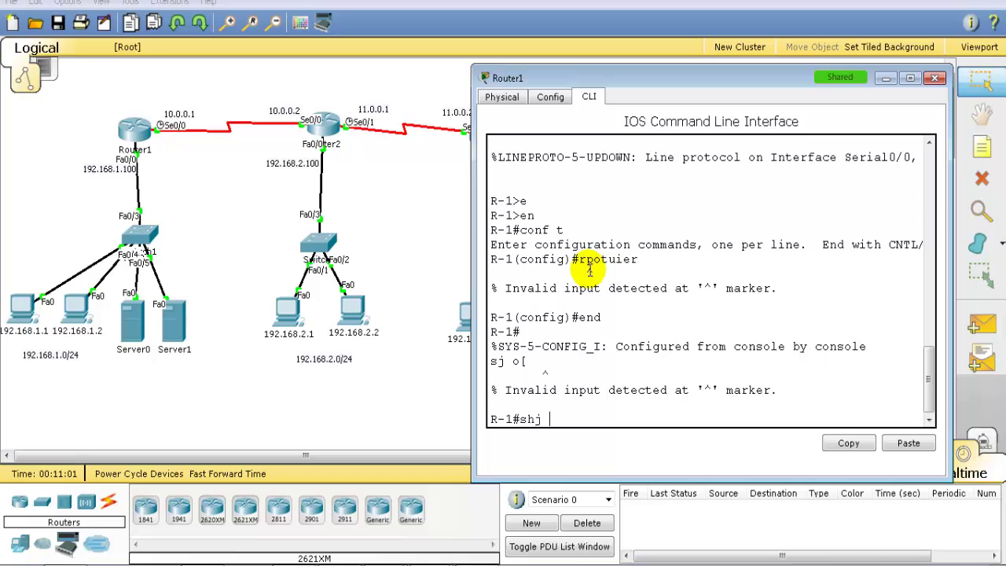
Step: Display the active IP routing protocols on Router1 with sh ip protocols
key(Return)
text(shj i)
key(Return)
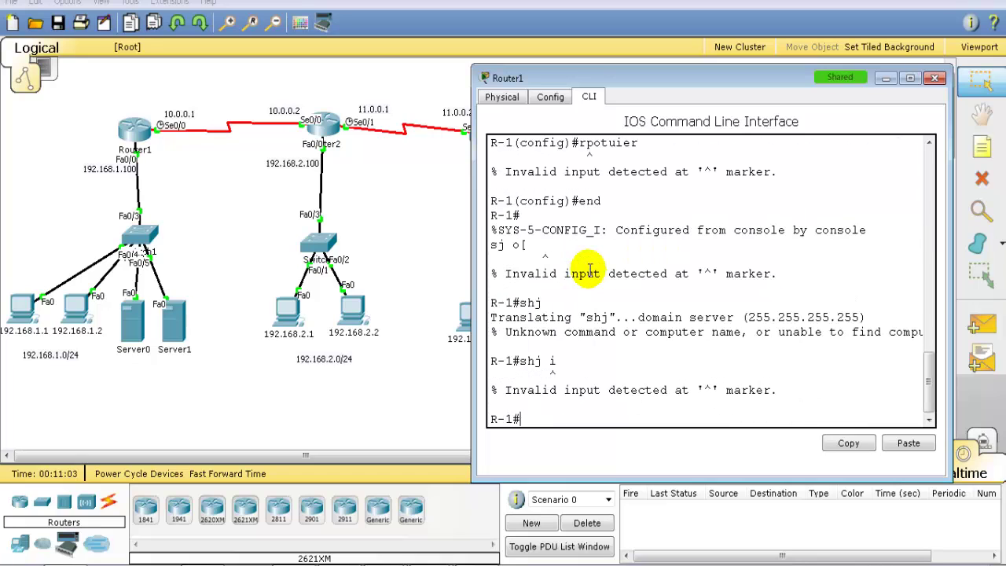
text(sh ip pro)
key(Tab)
key(Return)
key(Return)
Step: Enter global configuration mode on Router1, open the RIP routing process and exit back to global configuration
text(co)
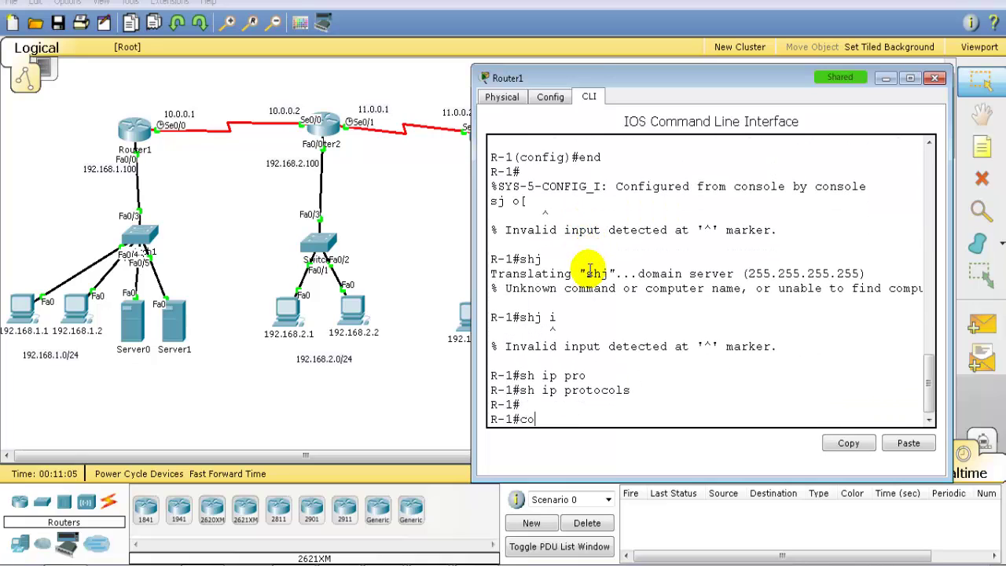
text(nf t)
key(Return)
text(router r)
key(Tab)
key(Return)
text(router)#r)
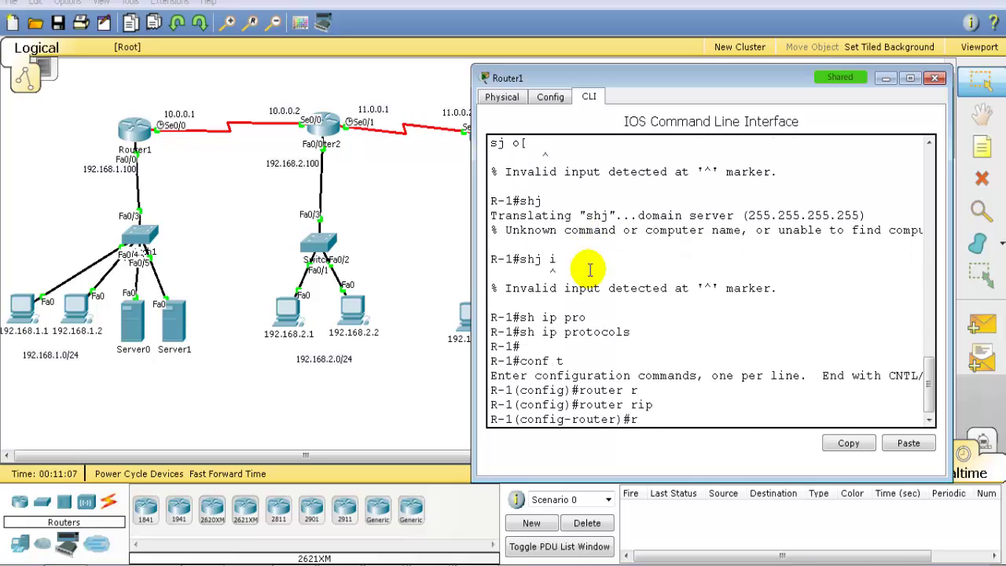
key(BackSpace)
text(exit)
key(Return)
key(Return)
Step: Remove the RIP routing process from Router1
text(no rout)
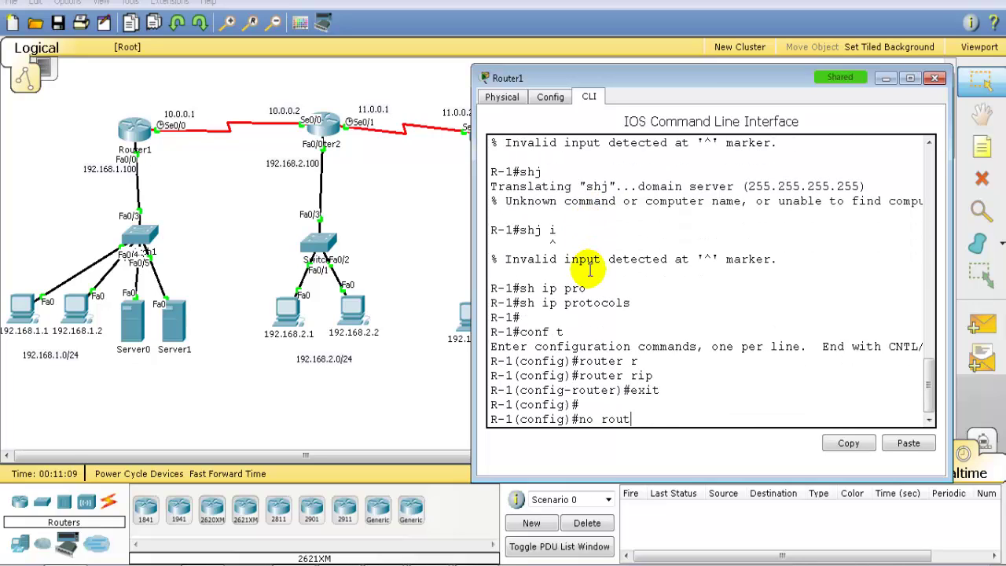
text(e rri)
key(BackSpace)
key(BackSpace)
text(r r)
key(Tab)
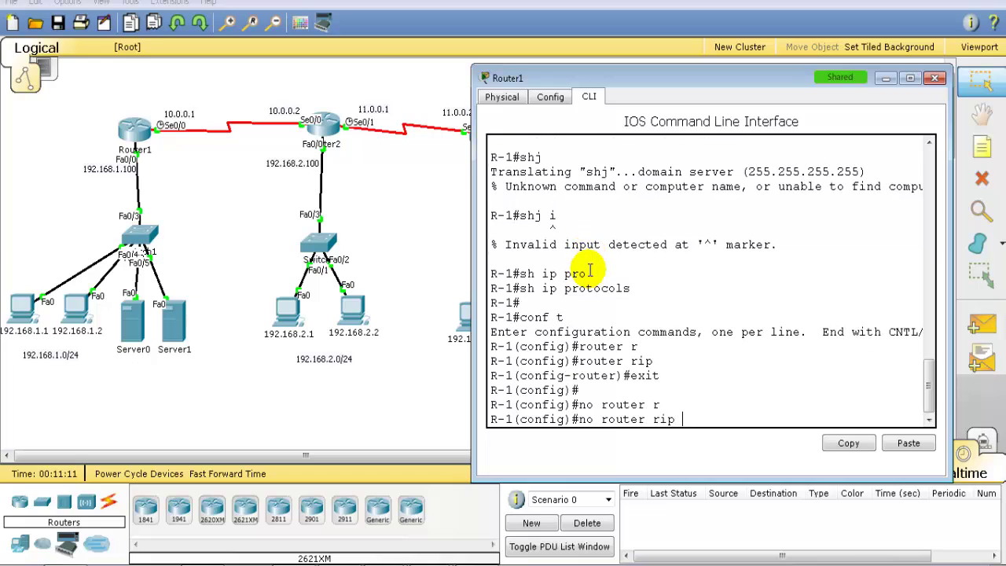
key(Return)
key(Return)
Step: Start EIGRP with autonomous system 100 on Router1 and advertise network 192.168.1.0
text(router ei)
key(Tab)
text(100)
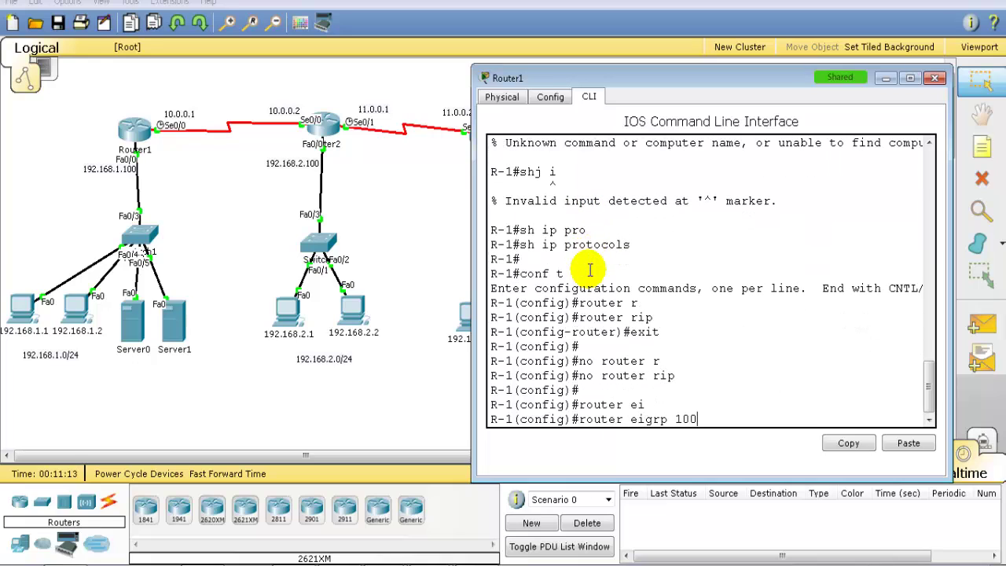
key(Return)
text(no)
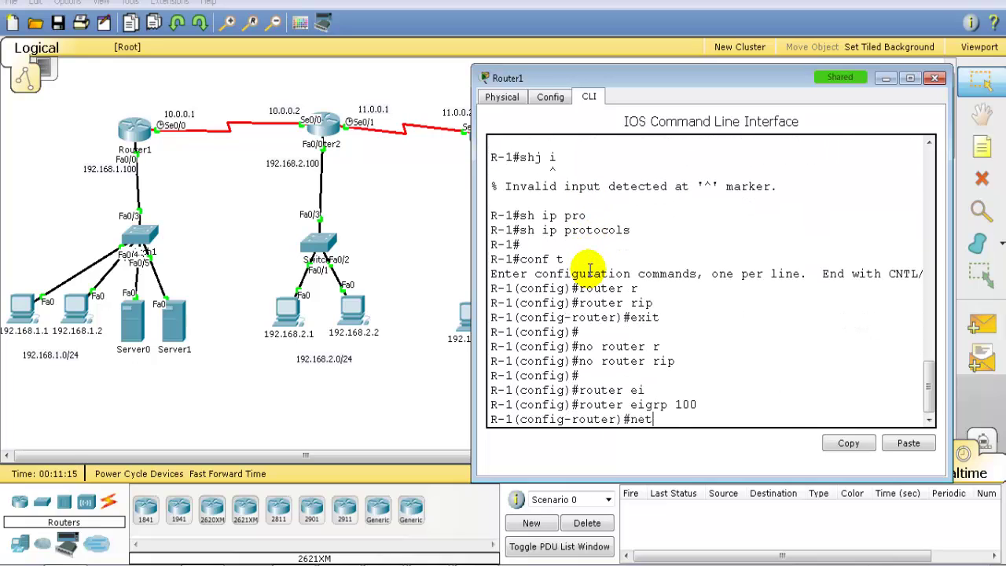
key(Tab)
text(19)
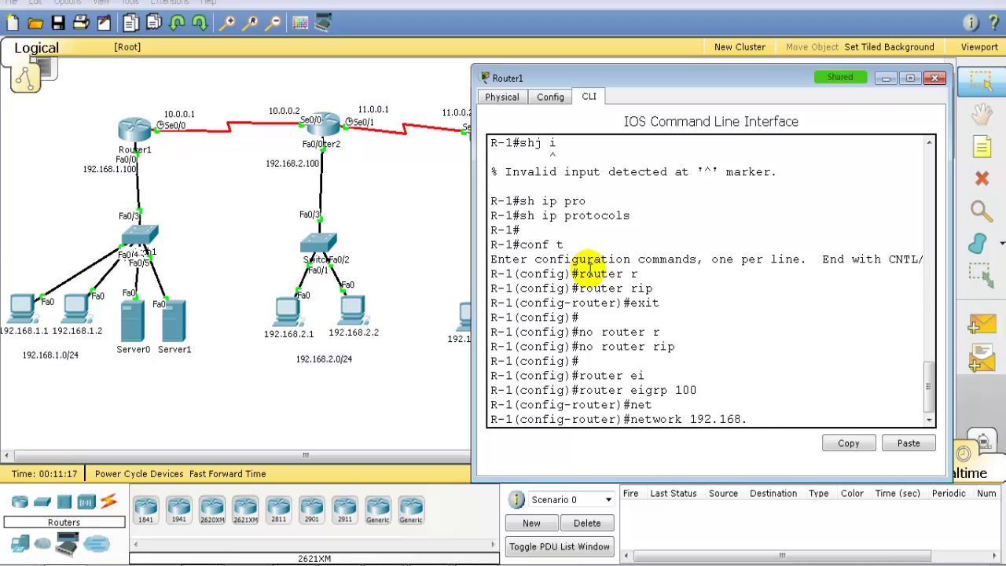
text(2.168.1.0)
key(Return)
key(Return)
Step: Advertise network 10.0.0.0 in Router1's EIGRP process and exit to global configuration mode
text(ne)
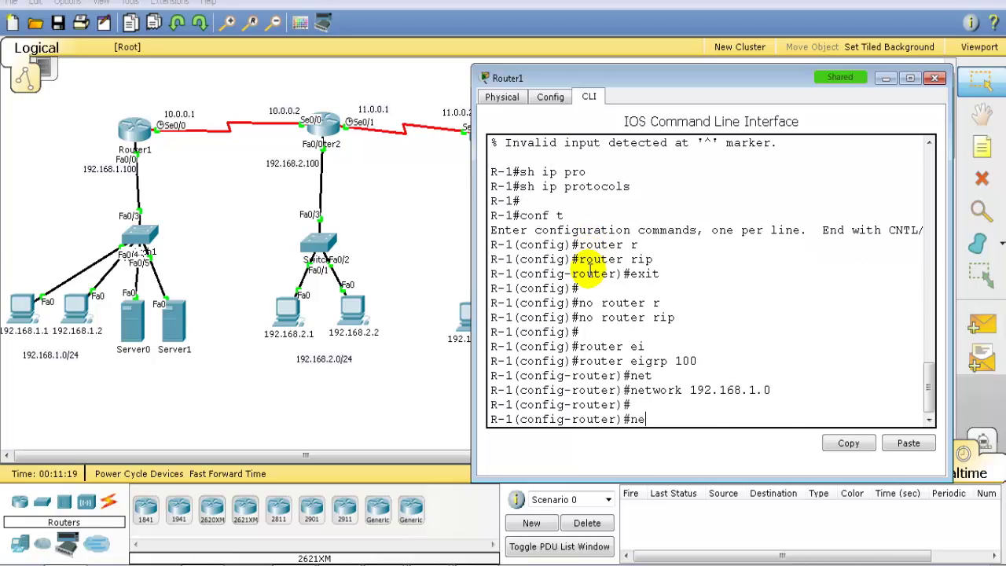
text(t)
key(Tab)
text(10.0.0.0)
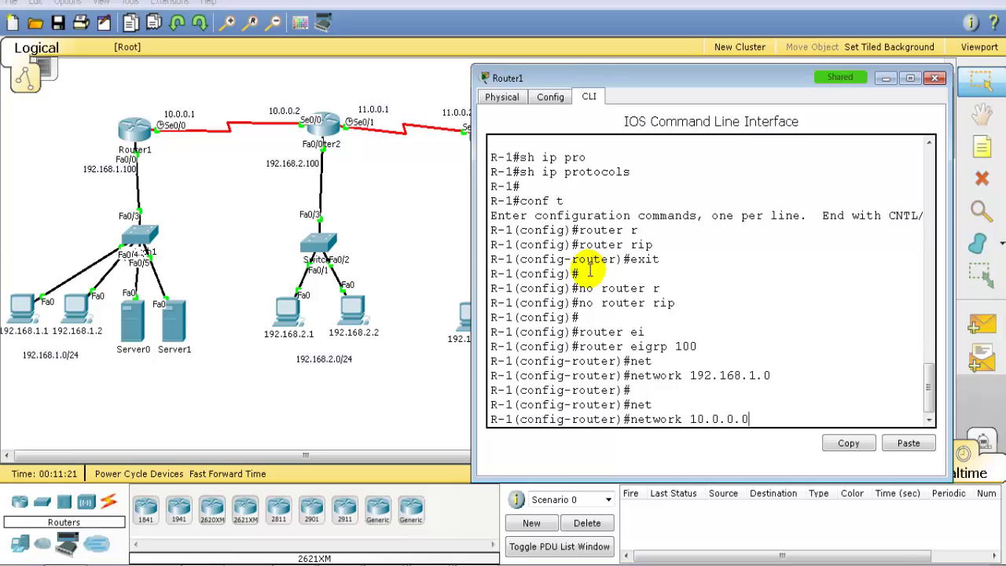
key(Return)
text(exit)
key(Return)
key(Return)
key(Return)
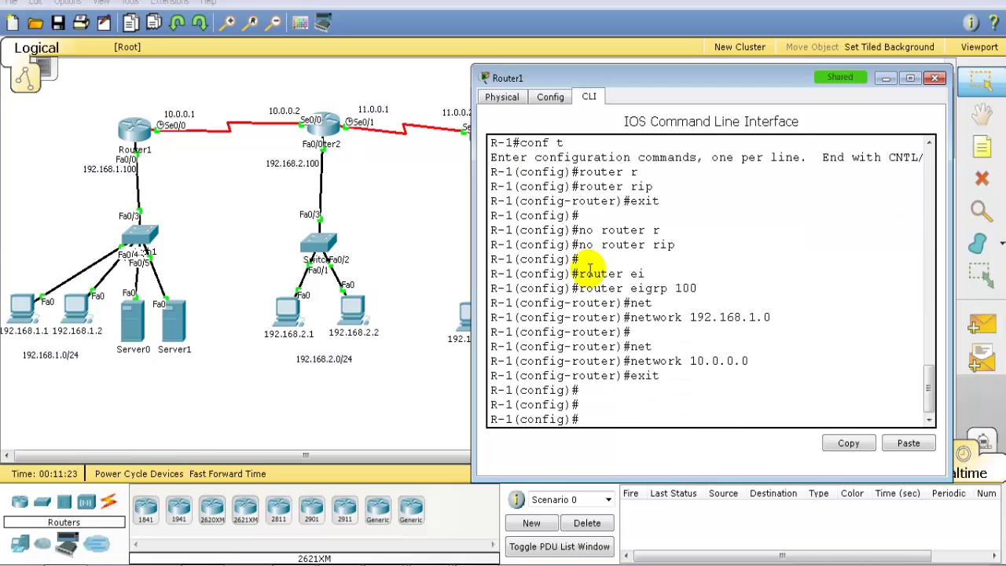
Step: Open Router2's command line interface and enter privileged mode
click(338, 169)
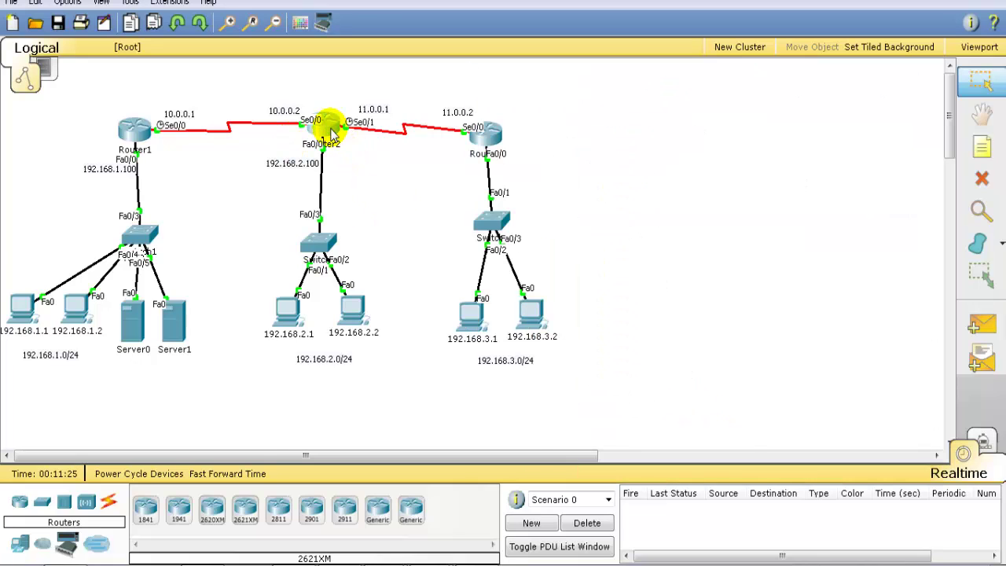
click(330, 134)
drag(366, 21, 554, 90)
click(572, 112)
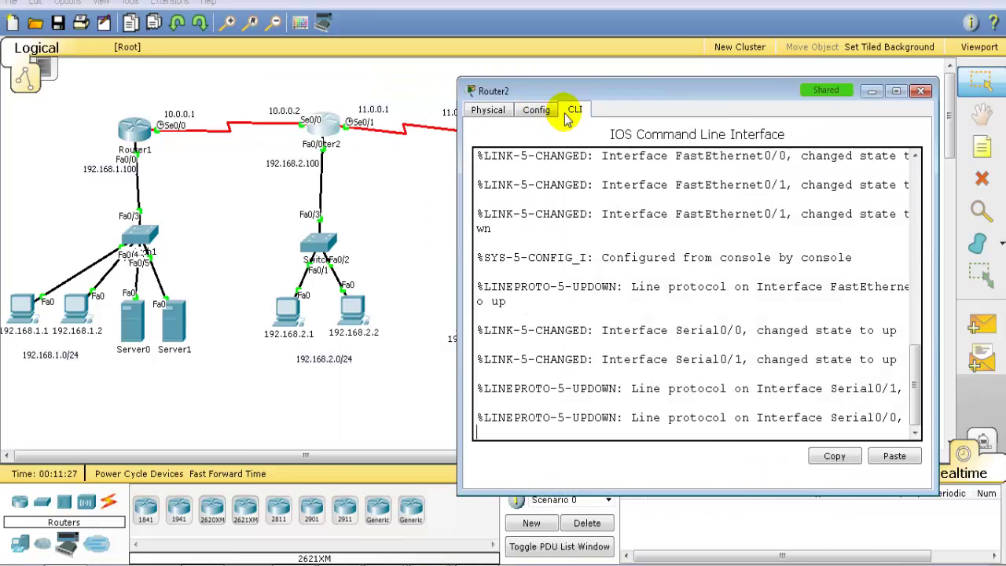
key(Return)
text(en)
key(Tab)
key(Return)
key(Return)
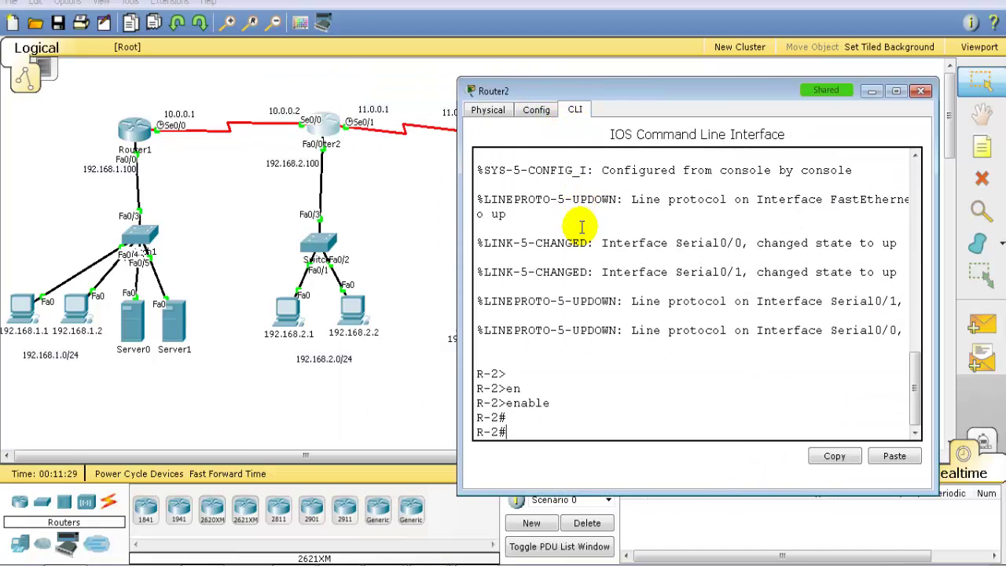
Step: Enter global configuration mode on Router2 and start EIGRP with autonomous system 100
text(conf t)
key(Return)
text(router ie)
key(Tab)
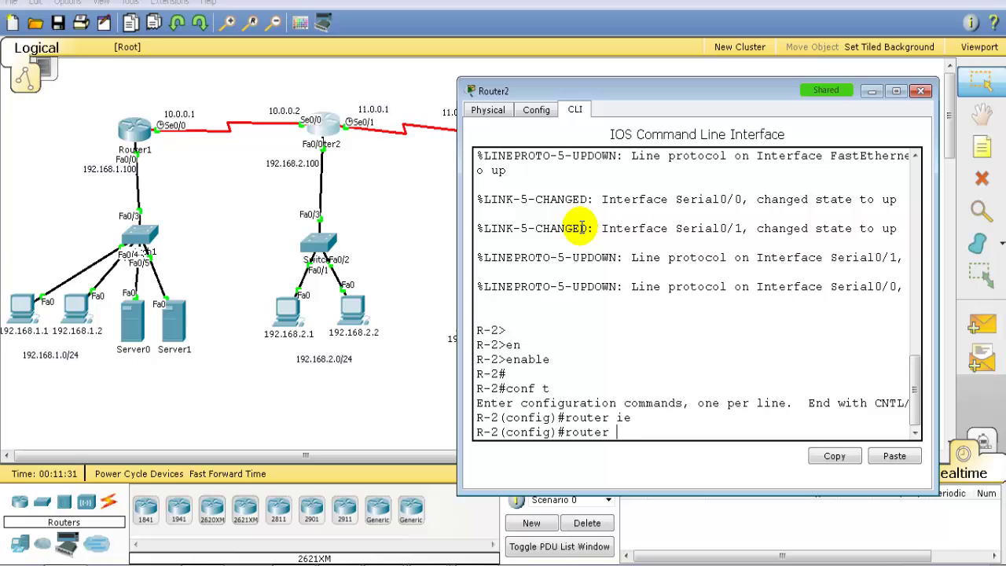
text(e)
key(Tab)
text(100)
key(Return)
Step: Advertise networks 192.168.2.0 and 10.0.0.0 in Router2's EIGRP process
text(net)
key(Tab)
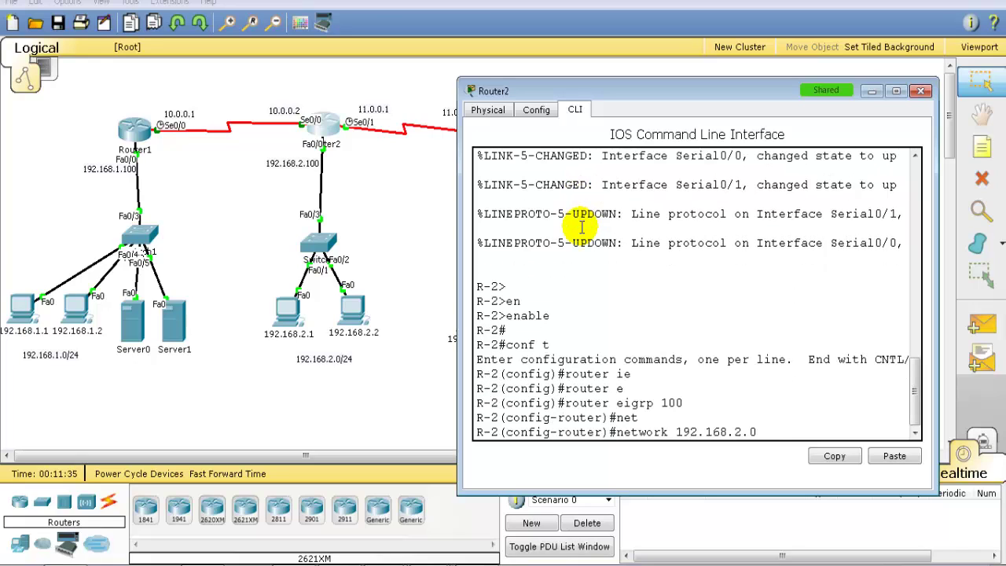
text(192.168.2.0)
key(Return)
key(Return)
text(net)
key(Tab)
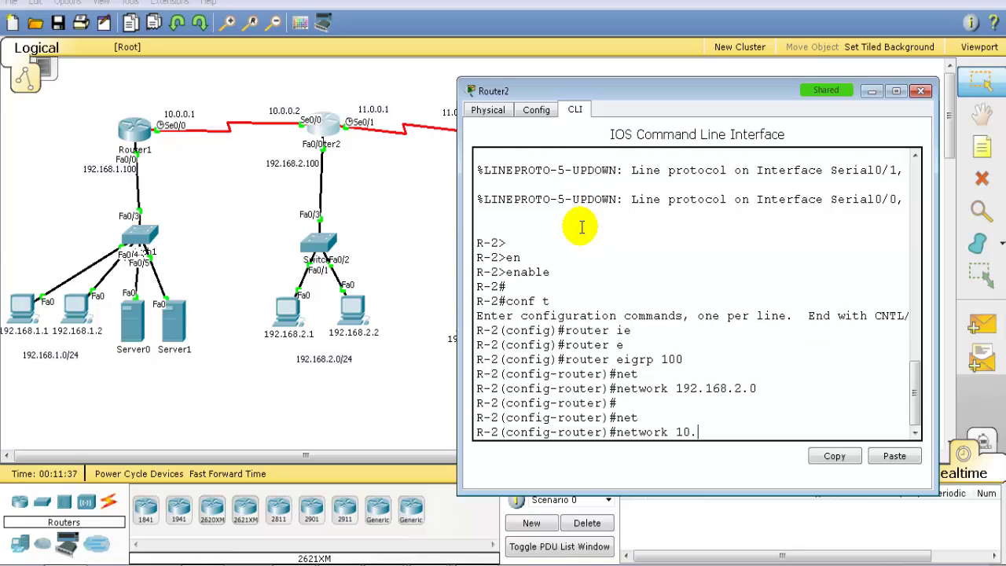
text(10.0.0.0)
key(Return)
Step: Advertise network 11.0.0.0 in Router2's EIGRP process and return to privileged mode
key(Up)
key(Return)
key(Up)
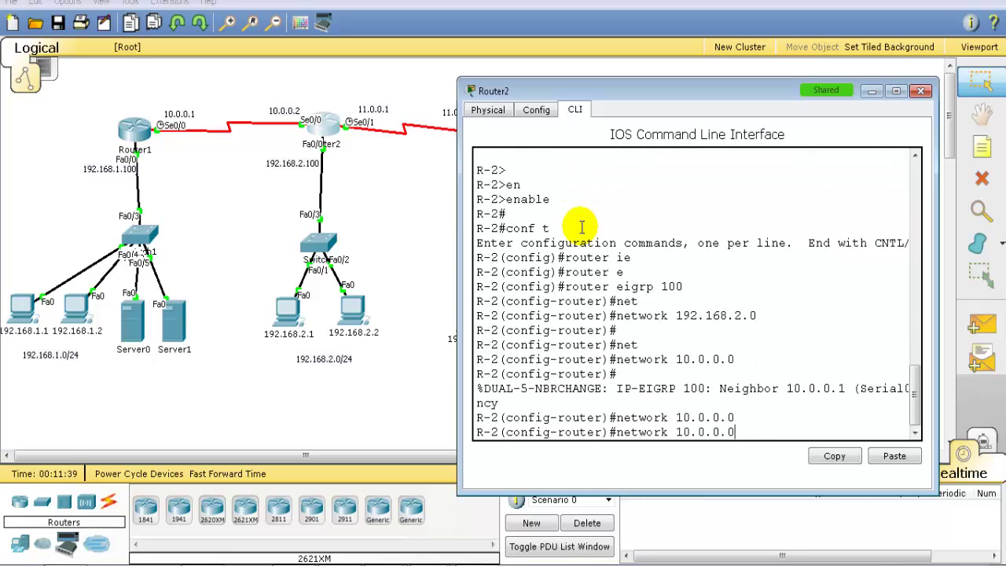
key(Return)
key(Return)
text(en)
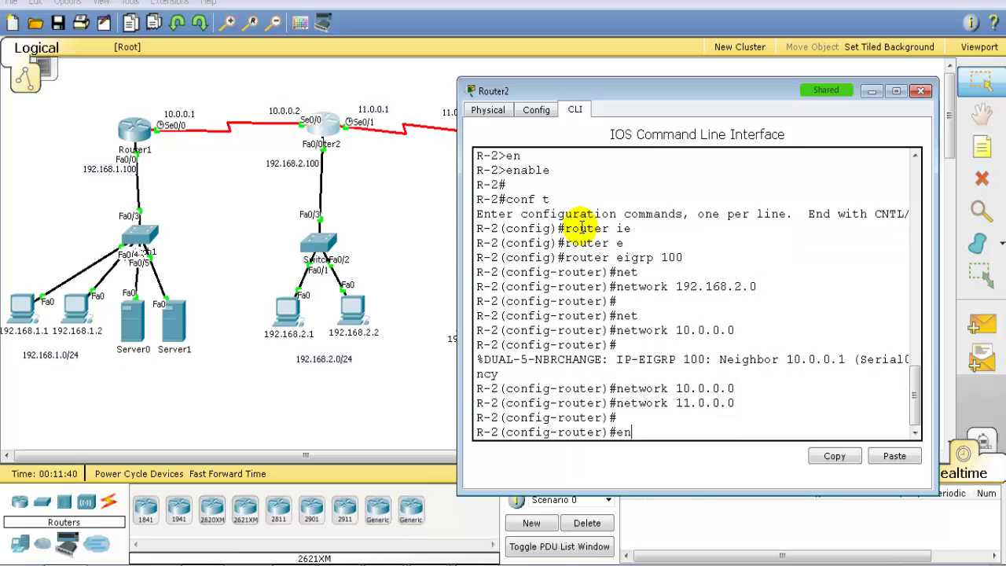
text(d)
key(Return)
Step: Open Router3's command line interface and enter privileged mode
click(397, 162)
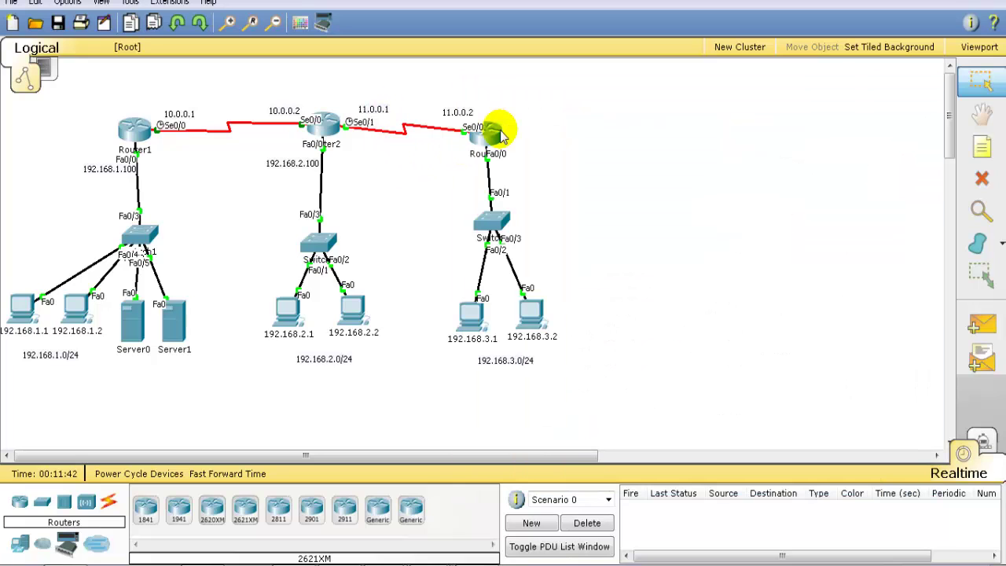
click(498, 132)
drag(476, 87, 716, 98)
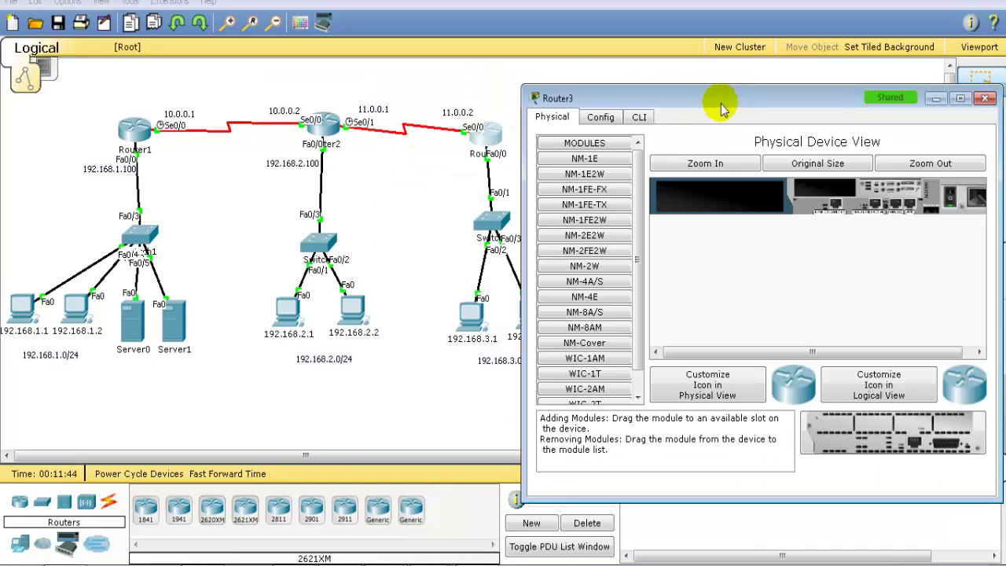
click(639, 120)
key(Return)
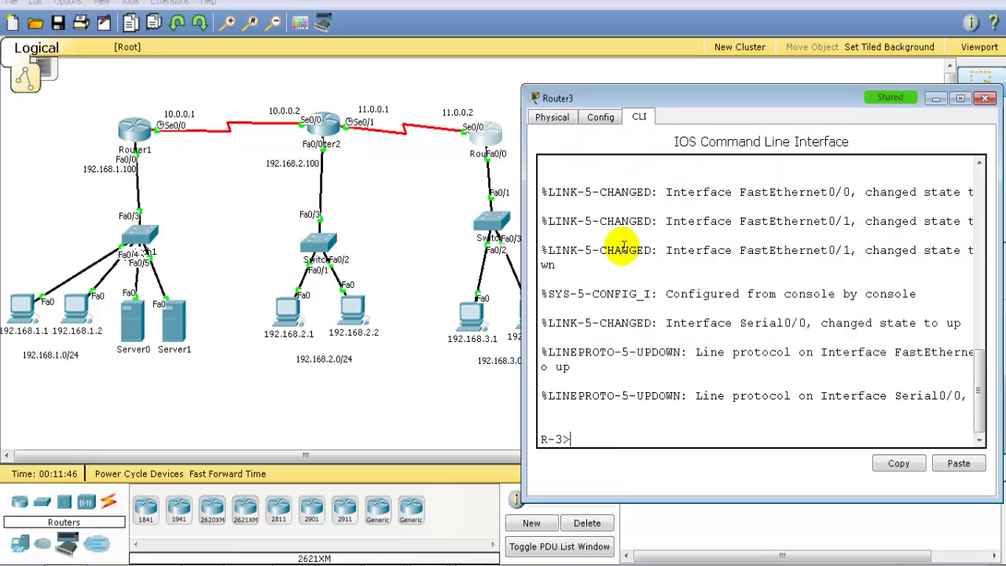
text(en)
key(Tab)
key(Return)
Step: Enter global configuration mode on Router3 and start EIGRP with autonomous system 100
text(conf t)
key(Return)
text(router )
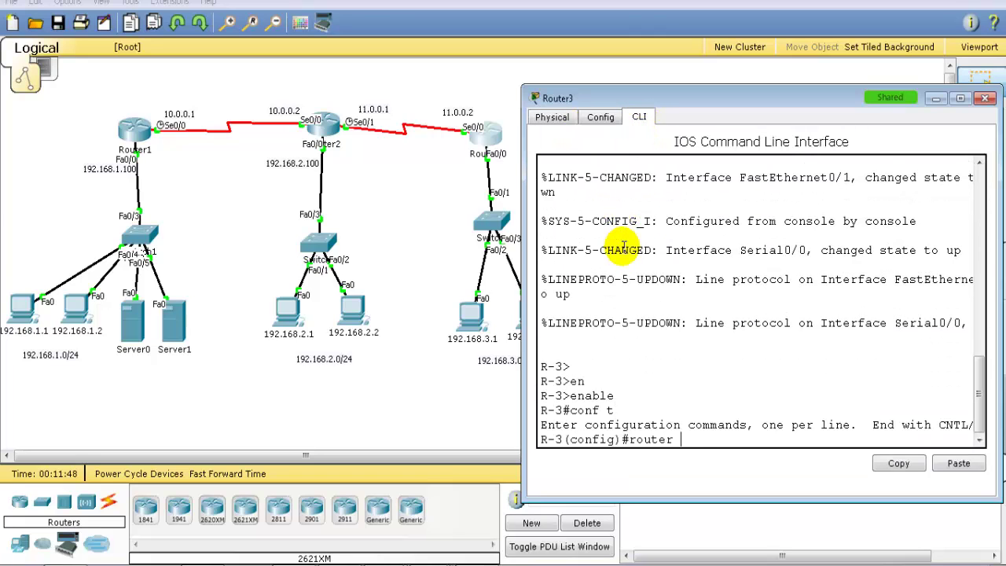
text(ei)
key(Tab)
text(100)
key(Return)
Step: Advertise network 192.168.3.0 in Router3's EIGRP process
text(net)
key(Tab)
text(1)
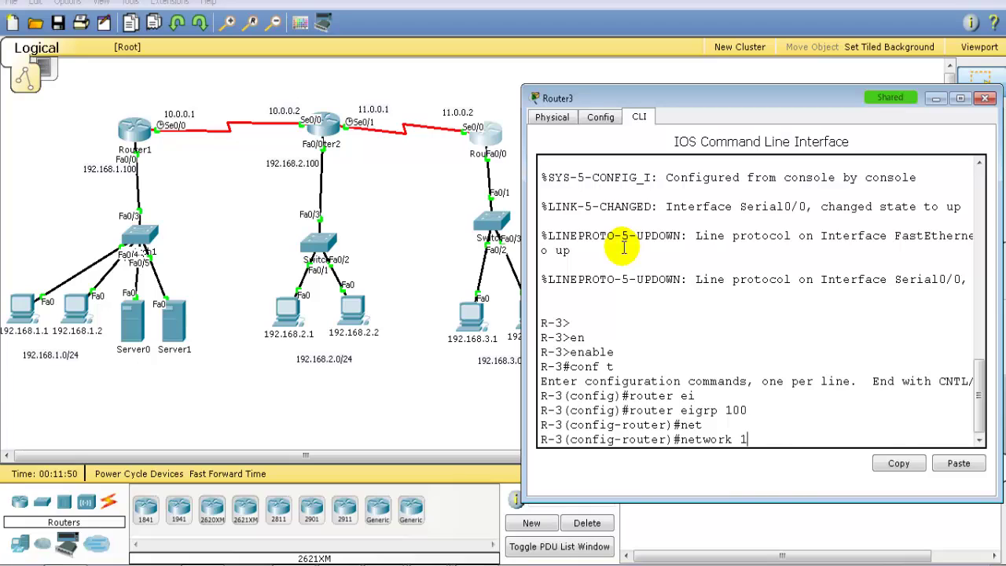
text(92.168.3.0)
key(Return)
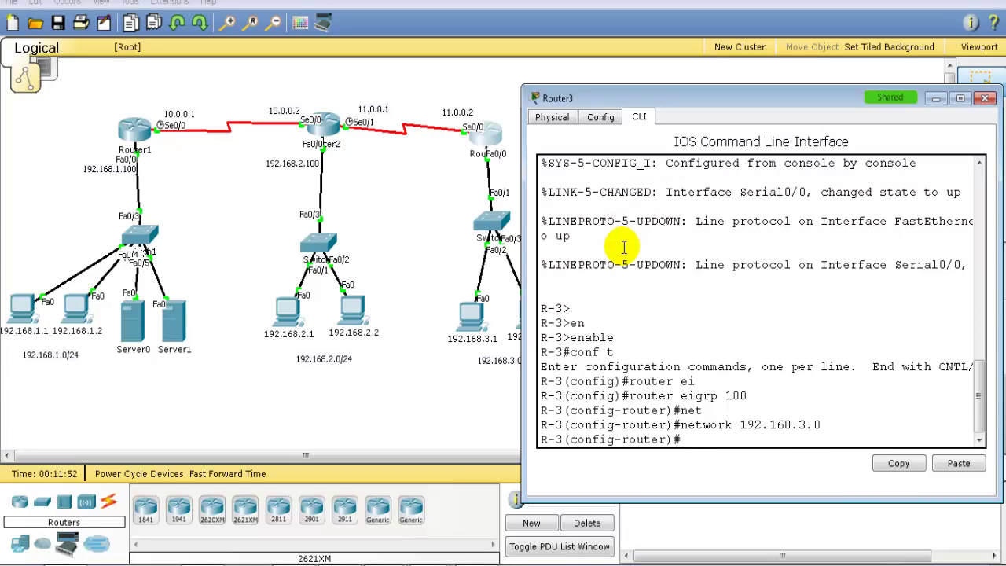
Step: Advertise network 11.0.00.0 in Router3's EIGRP process and return to privileged mode
text(net)
key(Tab)
text(11.0.00)
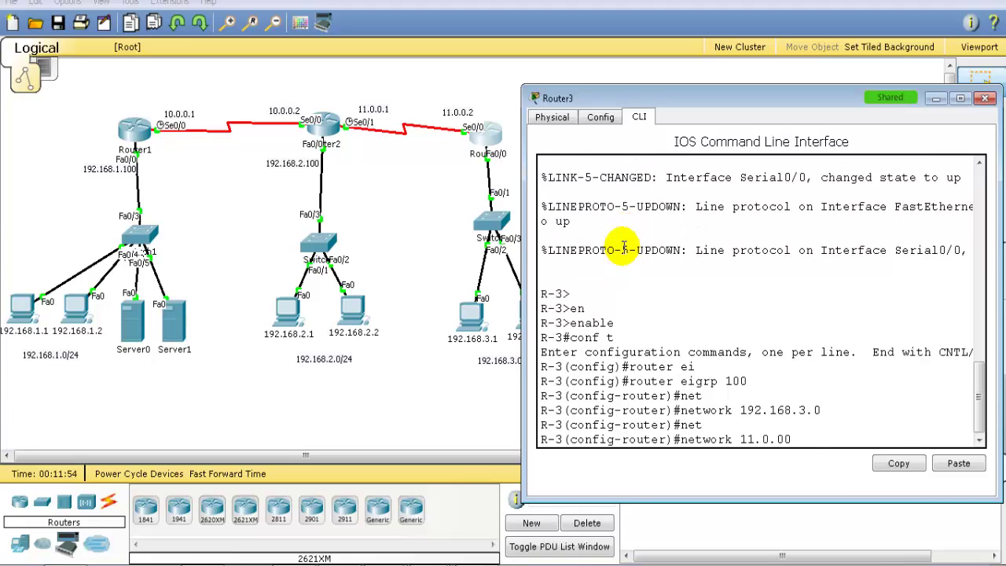
text(.0)
key(Return)
text(end)
key(Return)
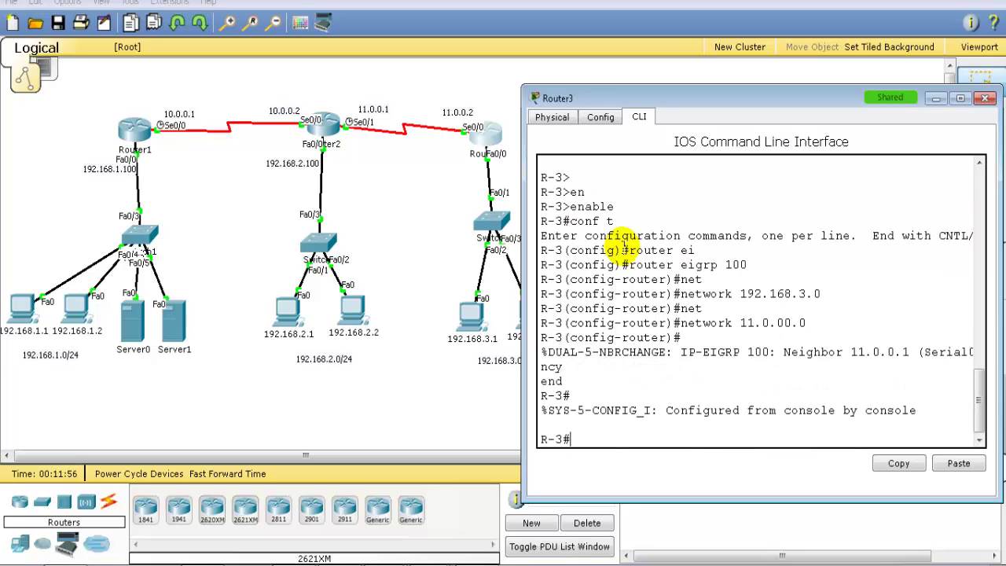
Step: Display the EIGRP routes on Router3 and examine the entries for the 192.168.1.0 and 192.168.2.0 networks
click(366, 219)
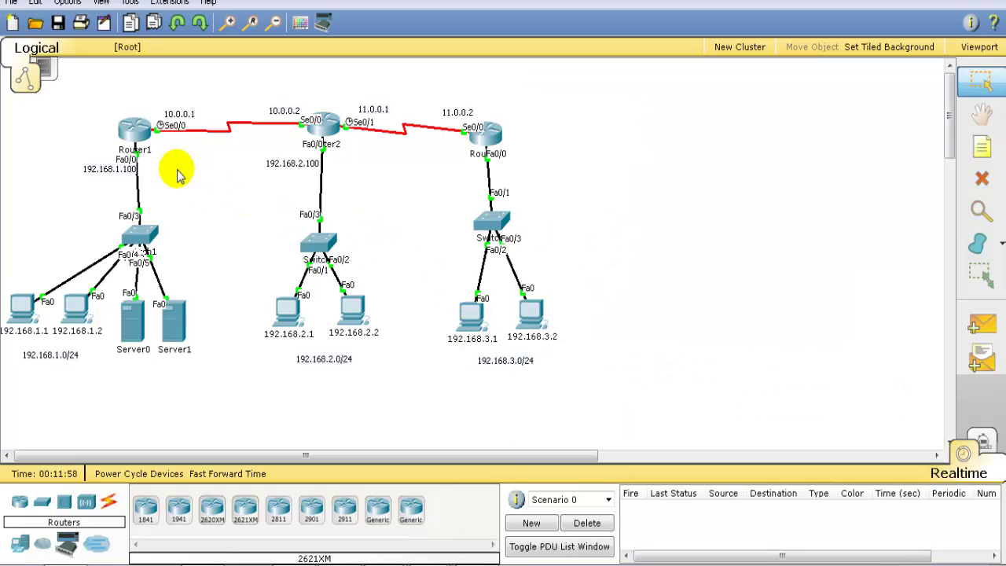
click(475, 134)
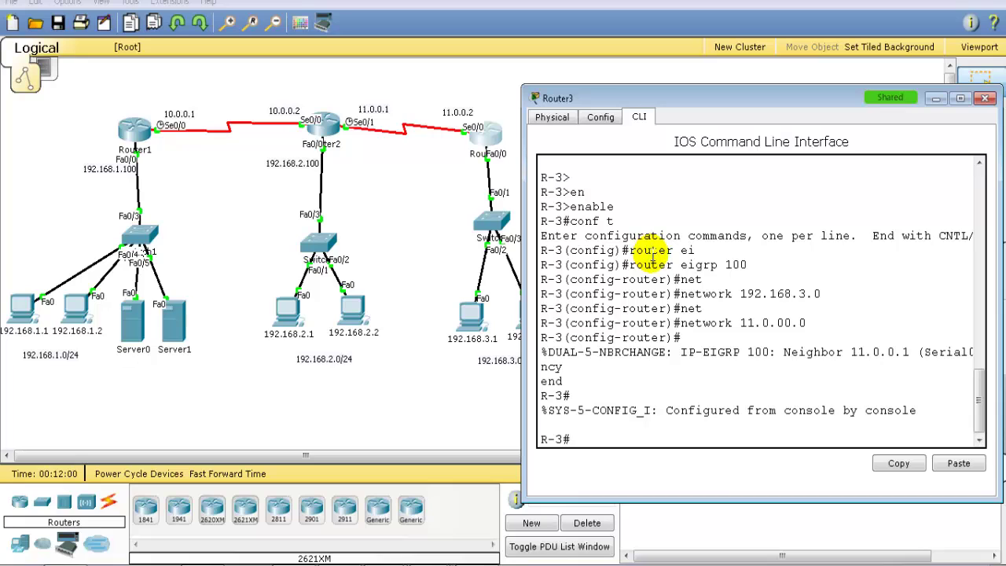
key(Return)
text(sh ip rou)
key(Tab)
text(ei)
key(Tab)
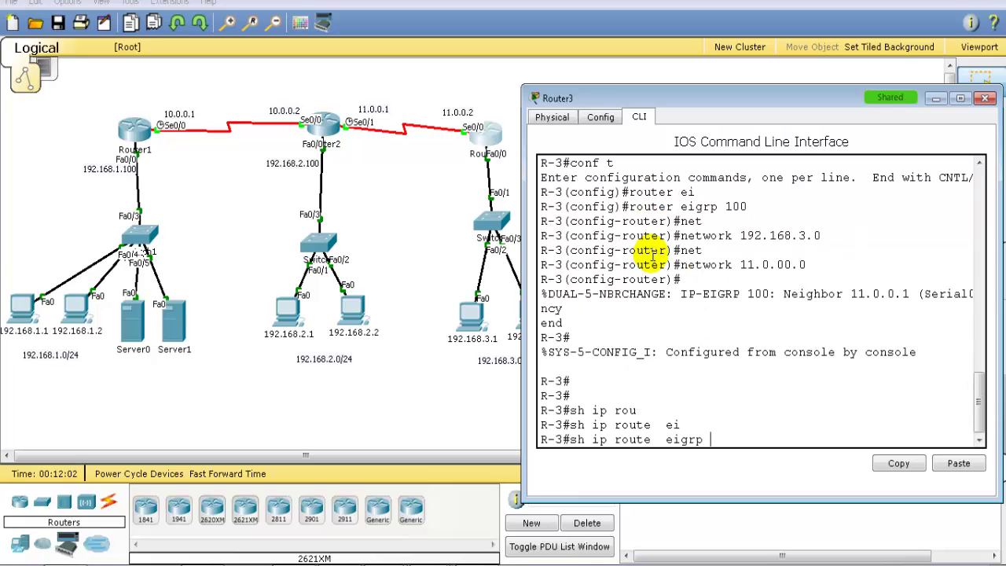
key(Return)
drag(563, 410, 701, 432)
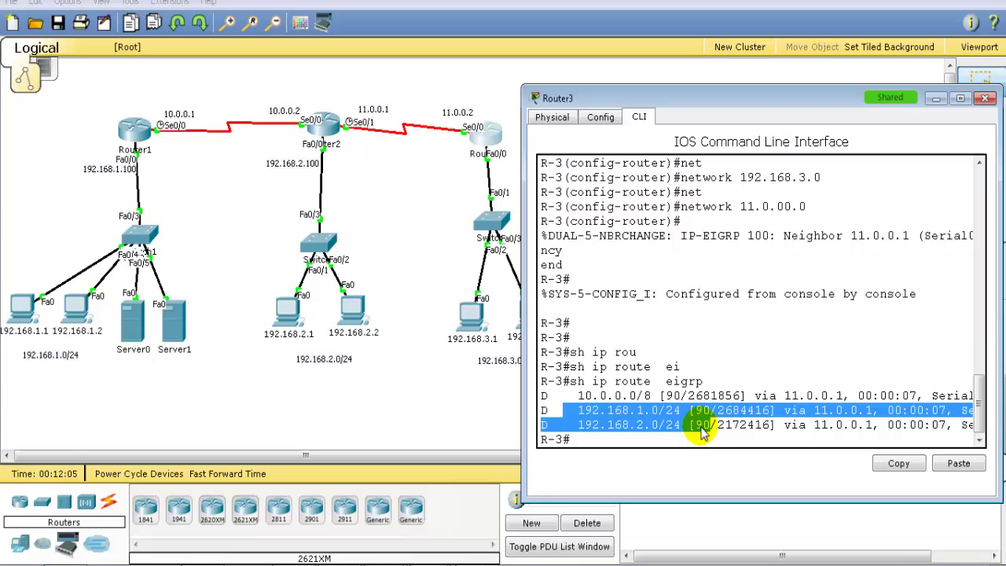
Step: Open the Command Prompt on the PC 192.168.1.1
click(470, 412)
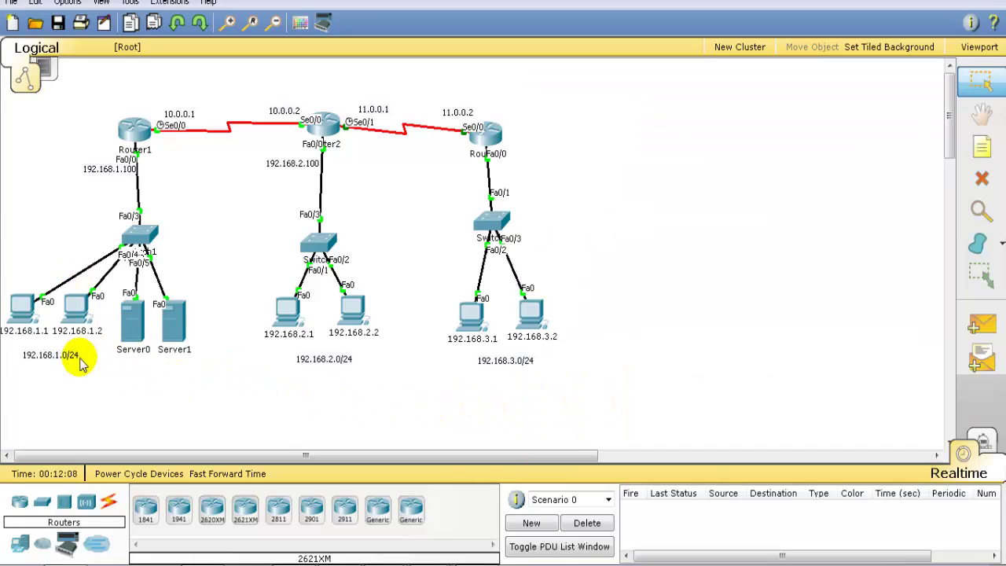
click(29, 318)
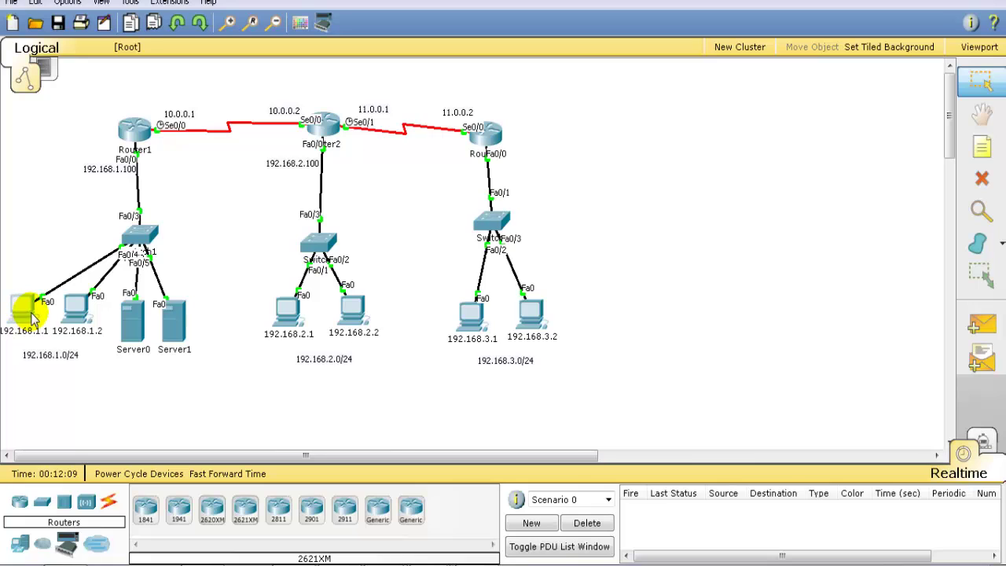
click(390, 109)
drag(426, 96, 489, 87)
click(656, 176)
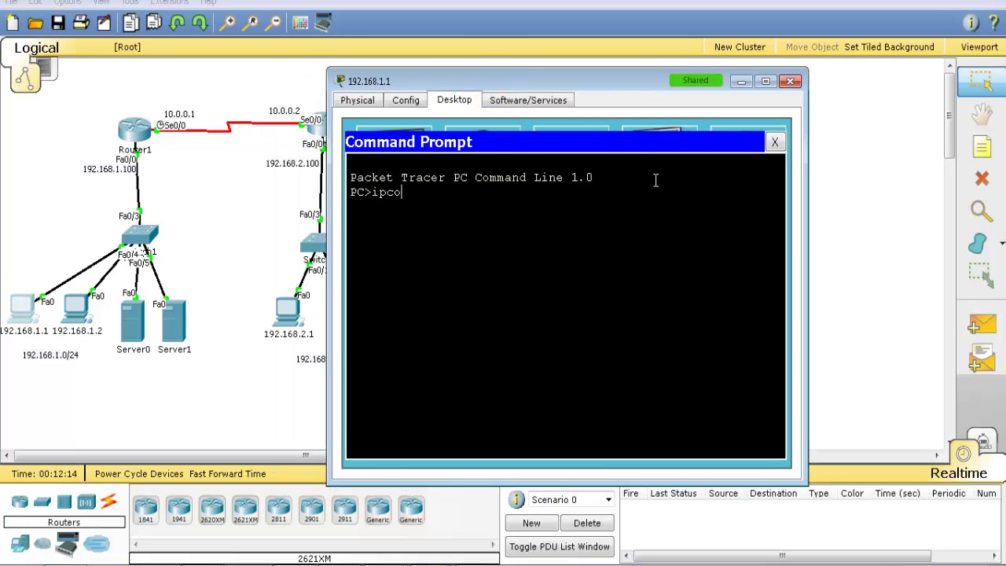
Step: Display the IP configuration of PC 192.168.1.1 and ping 192.168.2.1, stopping the ping before it completes
text(ipconfig)
key(Return)
text(ping 192.168.2.1)
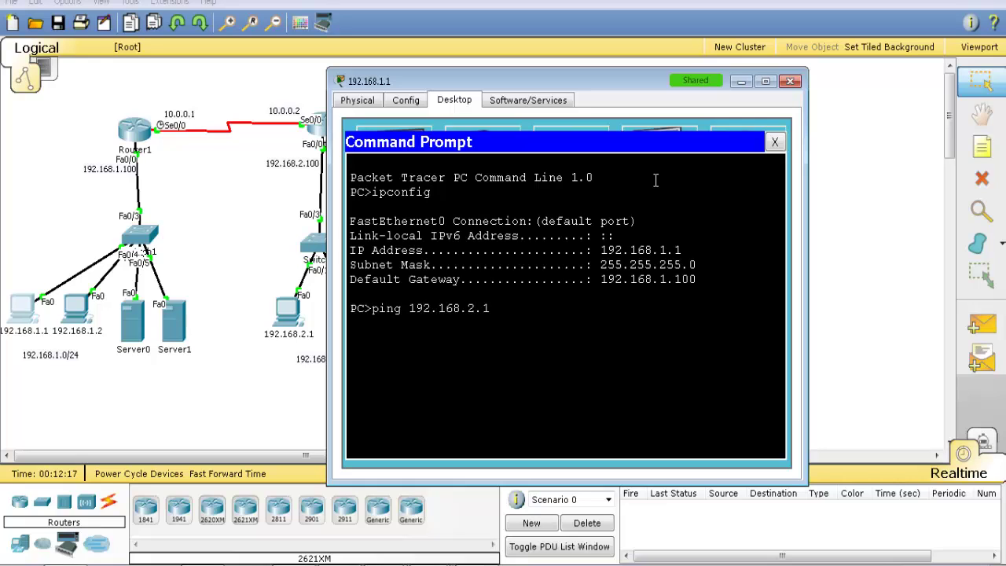
key(Return)
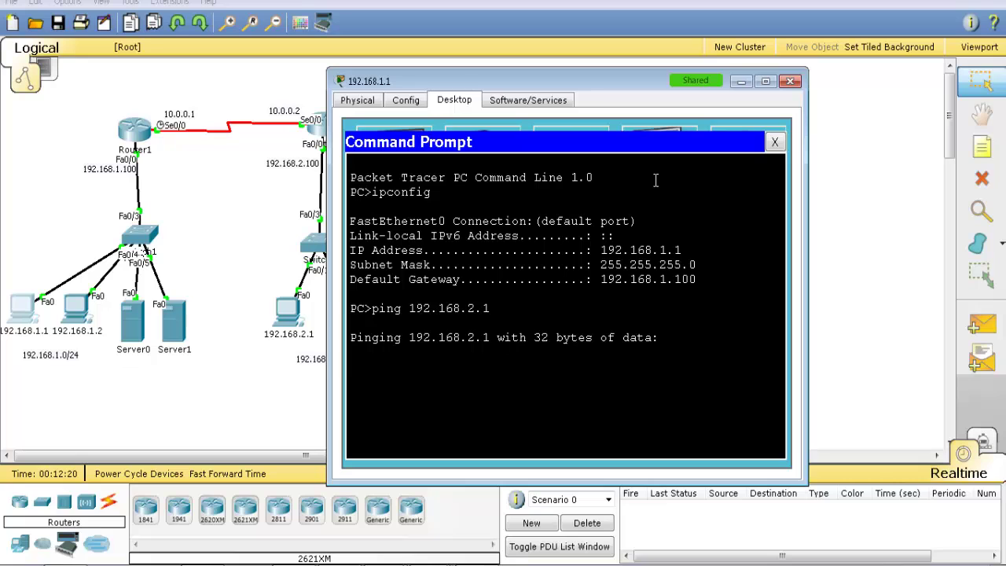
drag(652, 81, 743, 75)
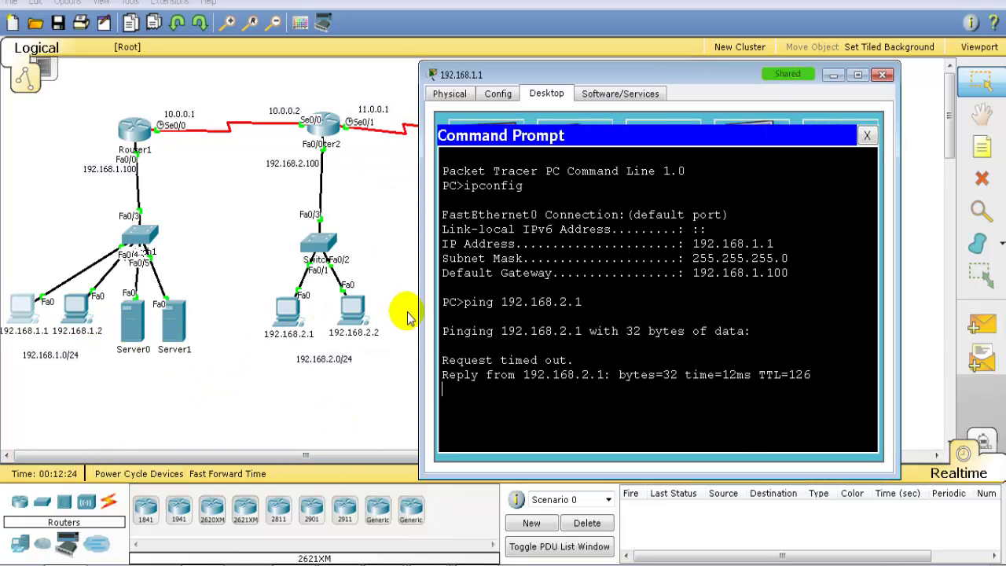
key(ctrl+c)
Step: Ping 192.168.3.1 from PC 192.168.1.1
key(Up)
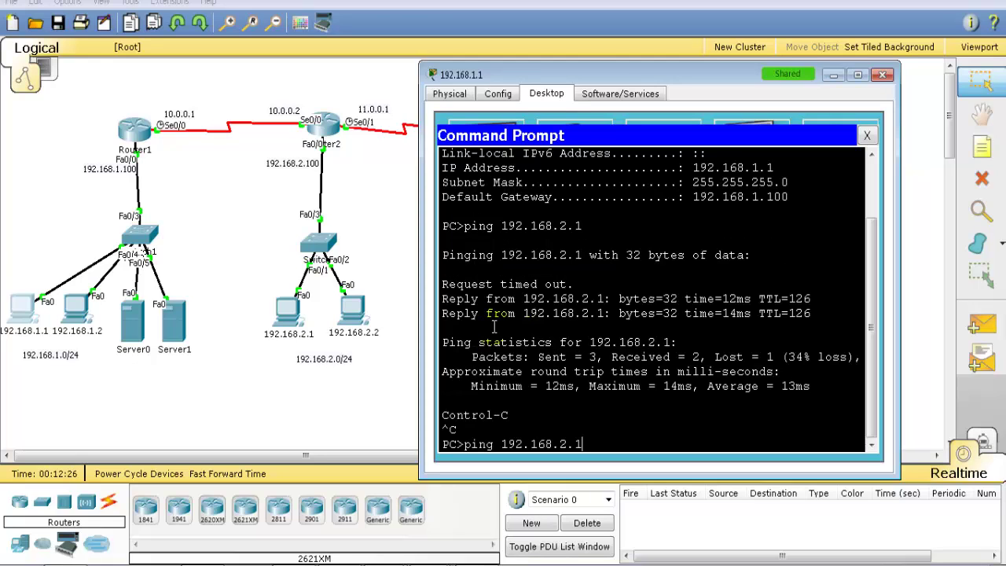
text(3.1)
key(Return)
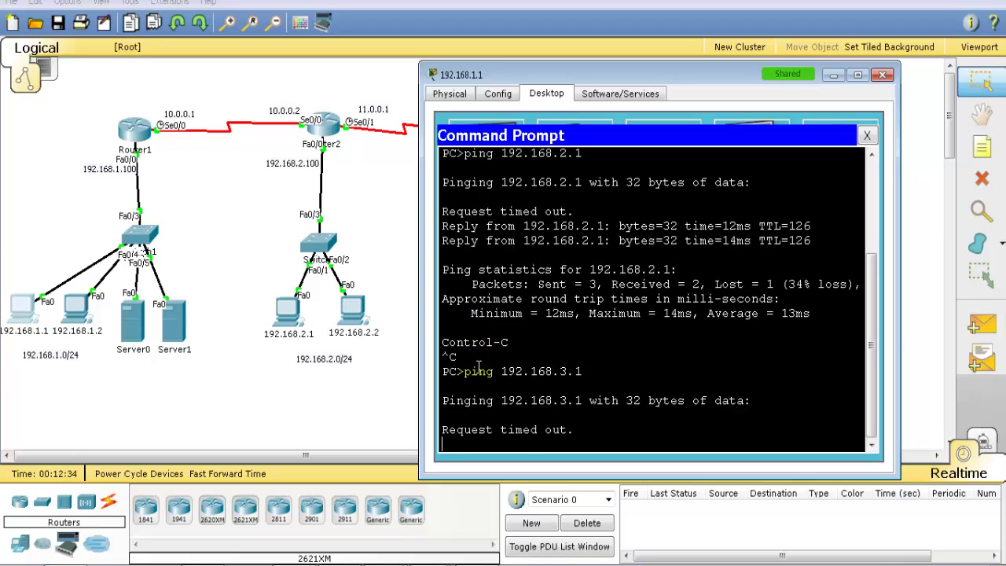
Step: Open the Command Prompt on PC 192.168.3.1 and ping 192.168.2.1
click(459, 324)
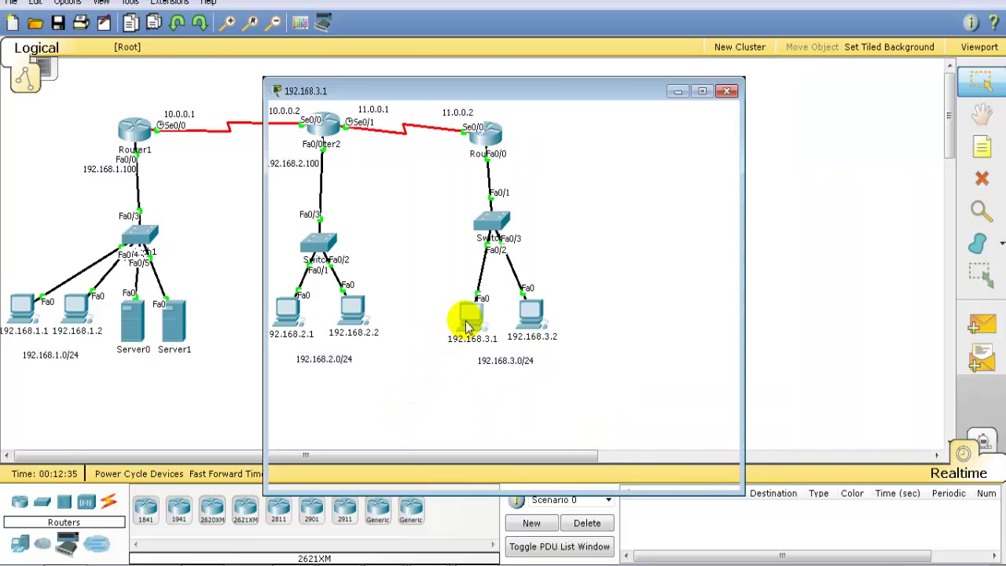
drag(438, 90, 603, 70)
click(558, 88)
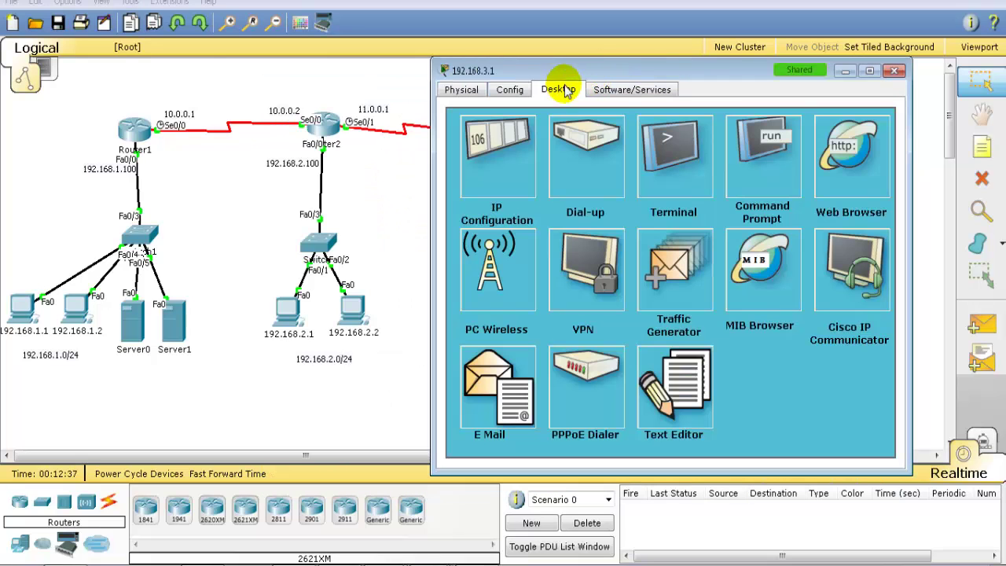
click(759, 166)
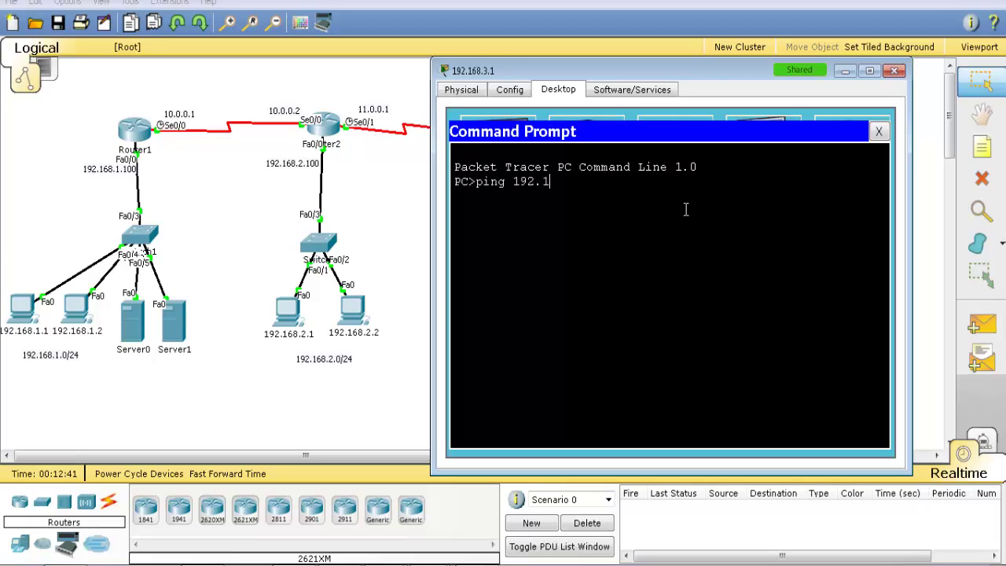
key(Return)
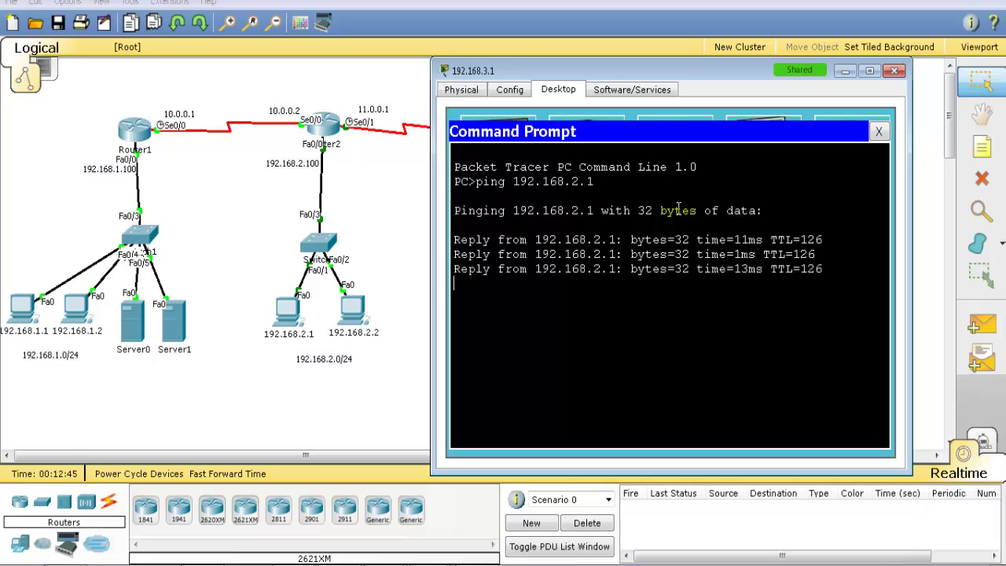
drag(578, 241, 651, 291)
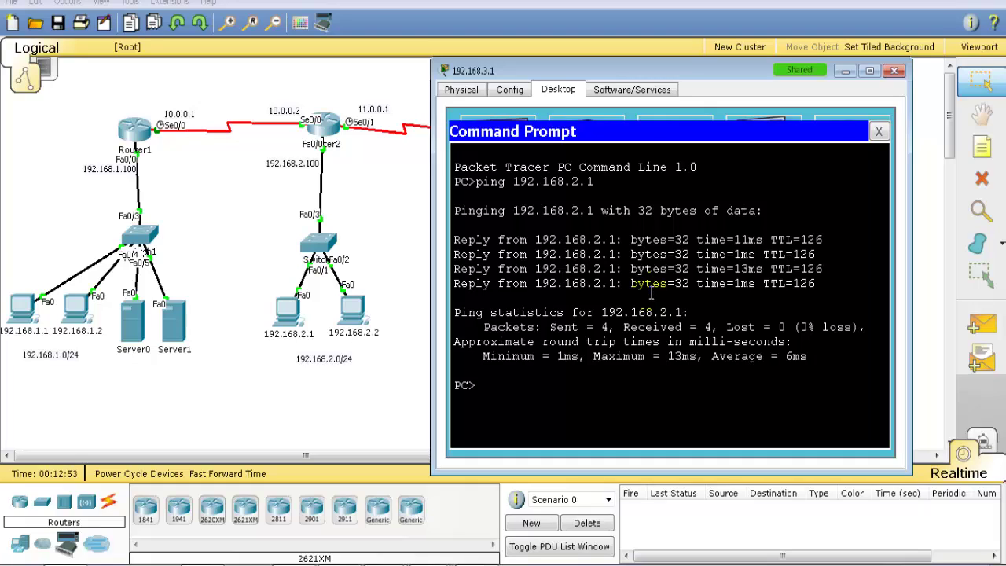
Step: Move Router3 together with its switch, PCs and labels slightly closer to Router2 in the topology
click(405, 230)
drag(567, 101, 452, 373)
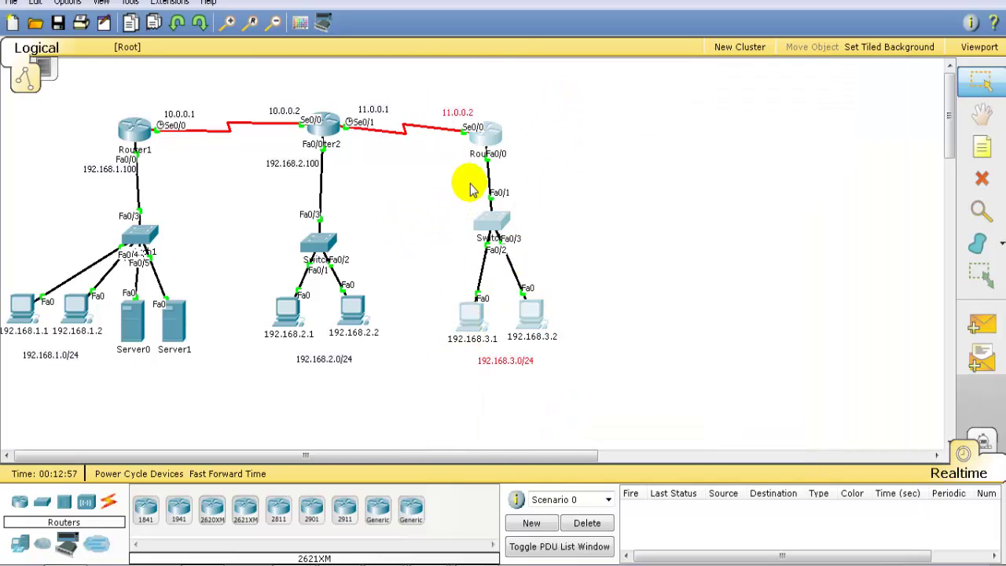
drag(482, 139, 456, 136)
click(536, 138)
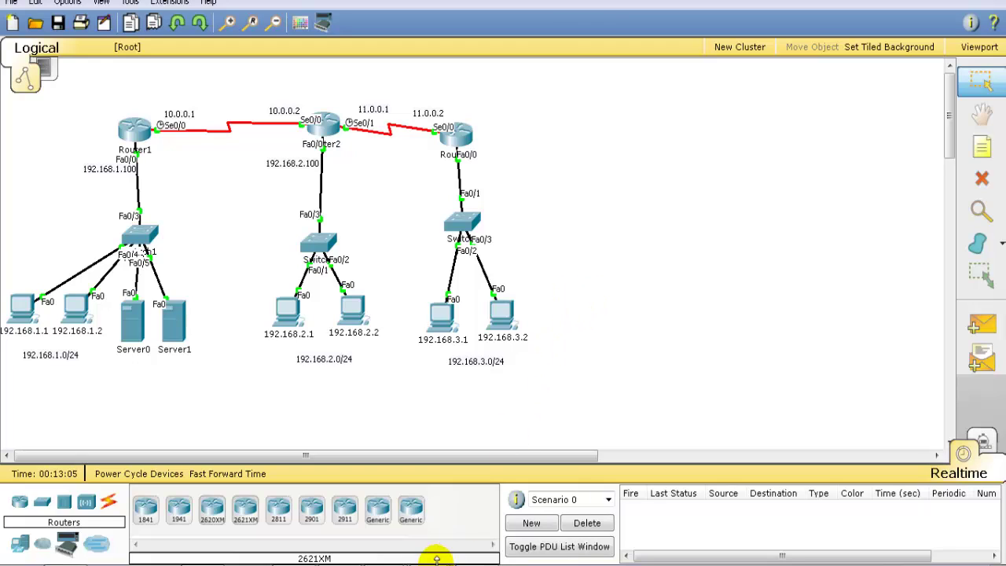
Step: Open Router2's CLI, and in the Paint notes handwrite item 2, "ACL (R2) =>", below the Routing item
mouse_move(376, 560)
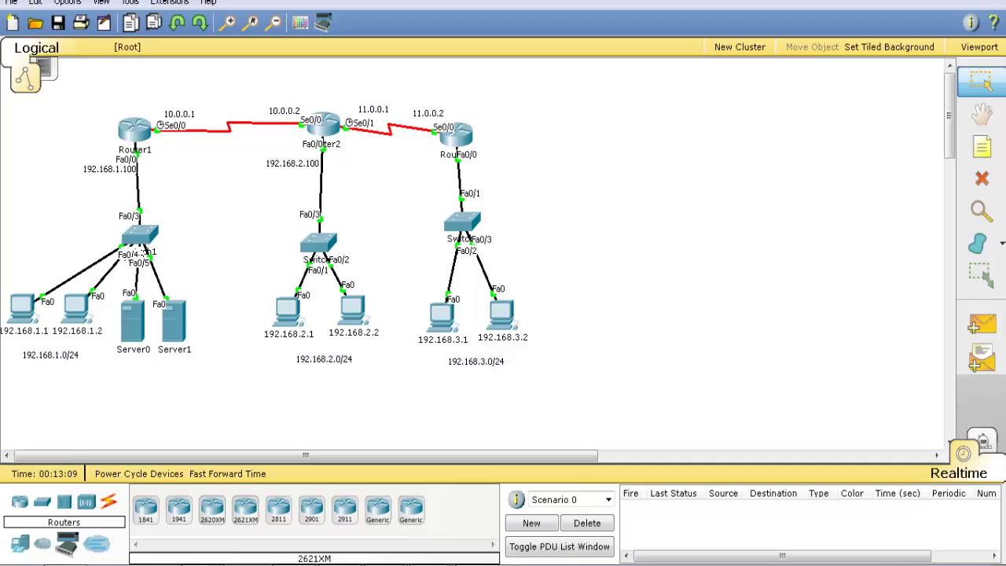
click(323, 125)
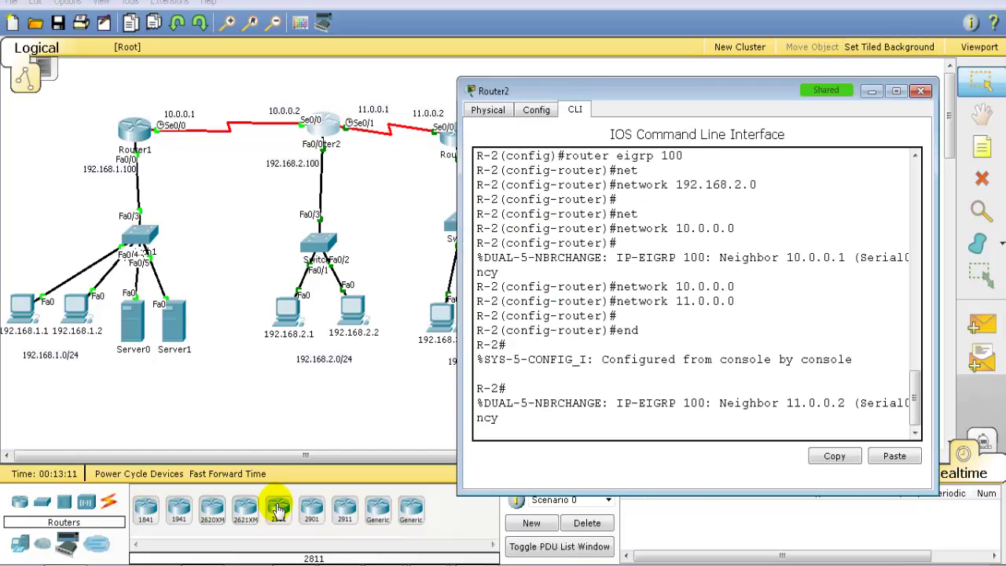
key(alt+Tab)
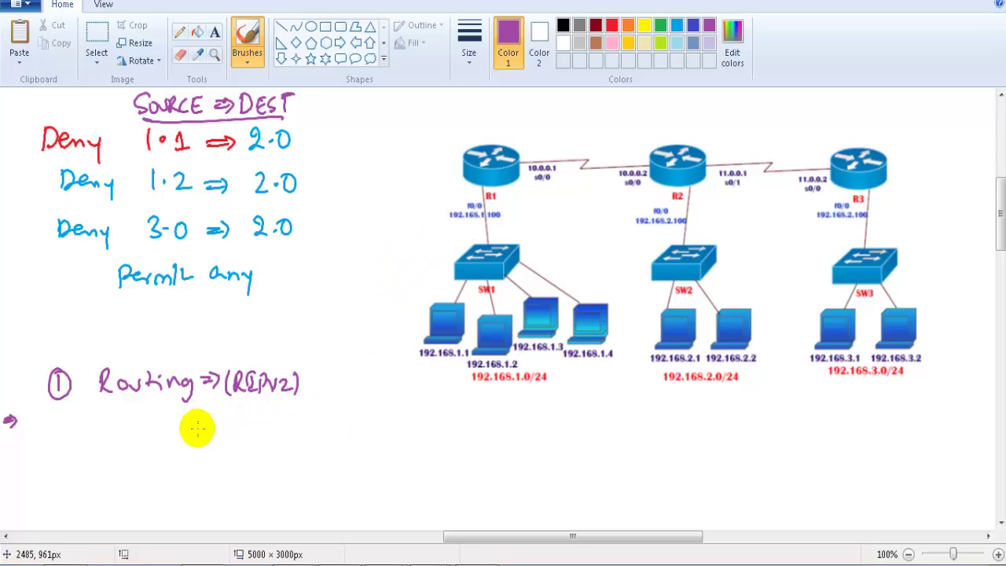
mouse_move(49, 429)
mouse_down()
mouse_move(99, 417)
mouse_move(149, 424)
mouse_move(177, 411)
mouse_move(191, 431)
mouse_move(218, 416)
mouse_move(237, 430)
mouse_move(226, 446)
mouse_up()
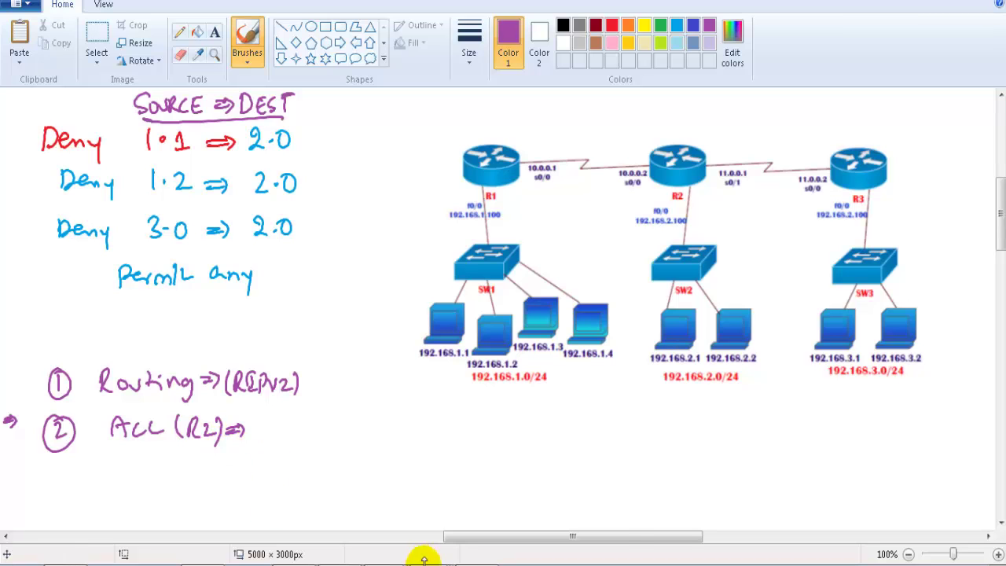
Step: Bring Router2's CLI window over the Paint notes, widen it and place it beside the handwritten rules
mouse_move(422, 557)
click(421, 465)
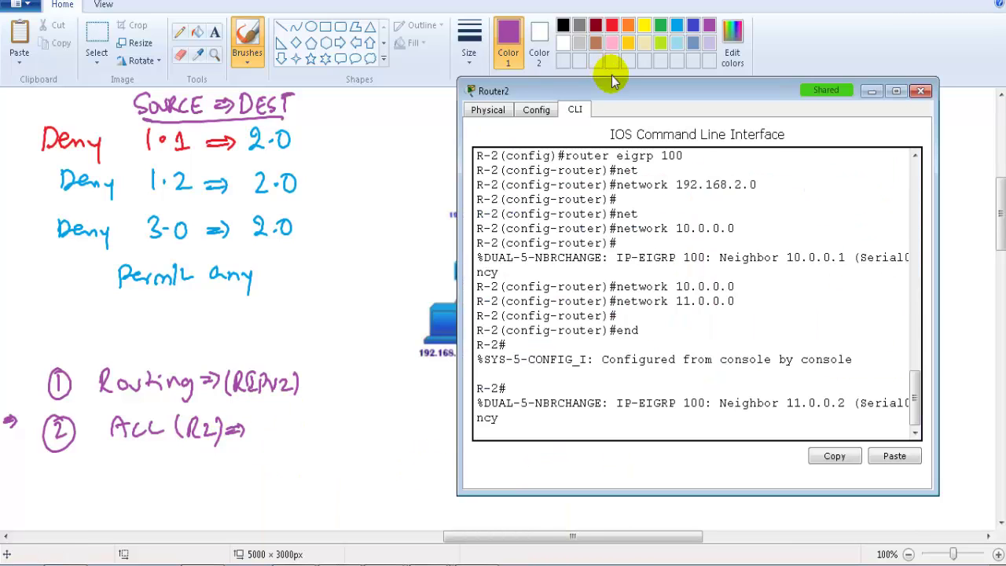
drag(609, 88, 547, 94)
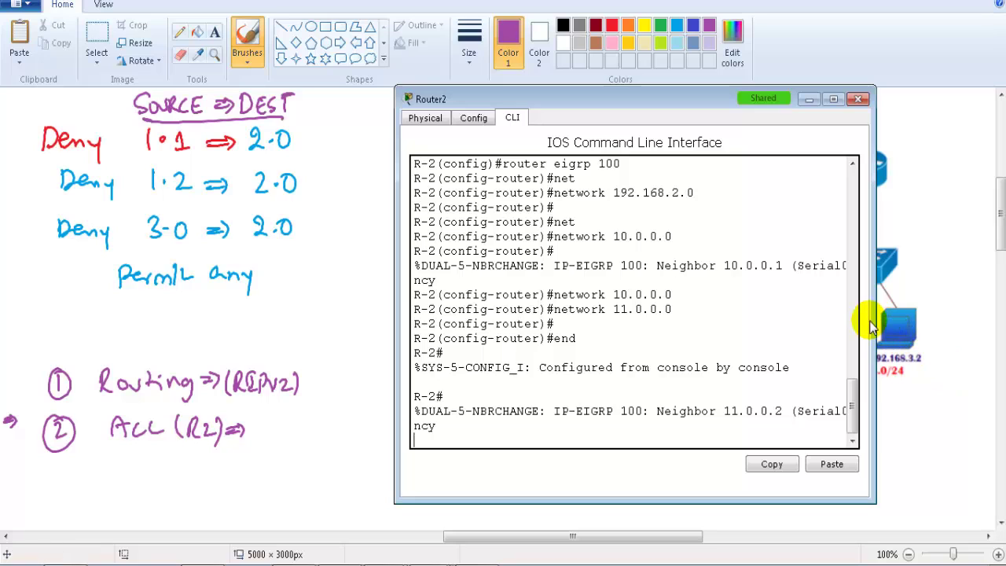
drag(874, 323, 984, 325)
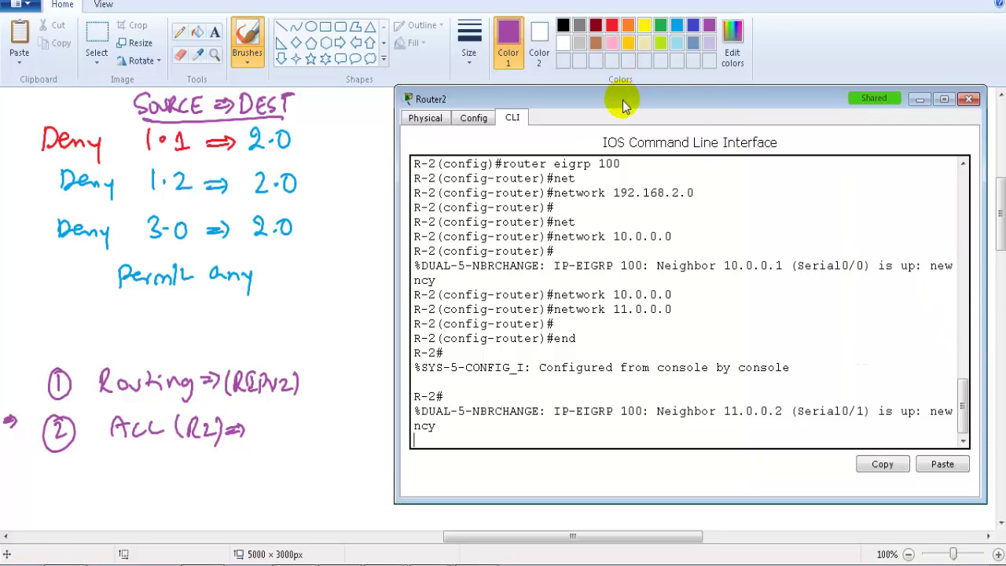
drag(621, 102, 608, 104)
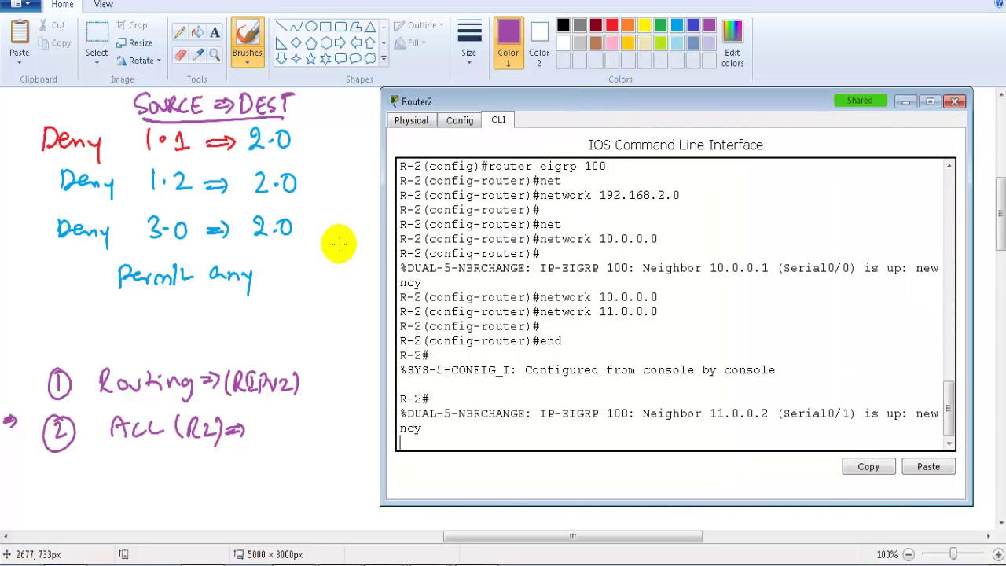
Step: Number the four deny and permit rules 1) to 4) in the Paint notes, bracket them, and return to Router2's CLI
click(222, 273)
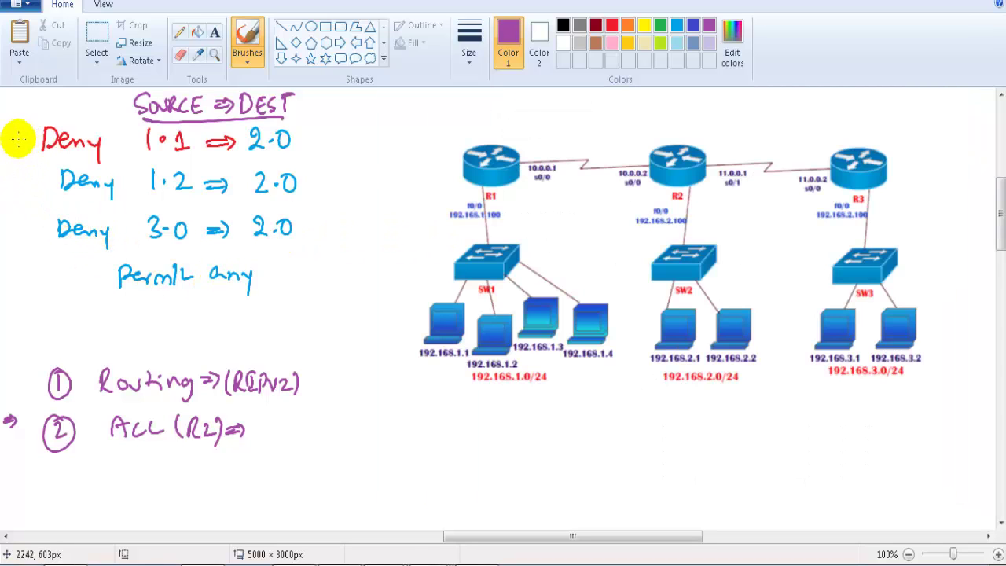
drag(17, 130, 17, 150)
drag(24, 128, 28, 193)
mouse_move(26, 176)
mouse_down()
mouse_move(23, 240)
mouse_move(36, 240)
mouse_move(36, 278)
mouse_up()
mouse_move(33, 267)
mouse_down()
mouse_move(33, 285)
mouse_move(43, 284)
mouse_up()
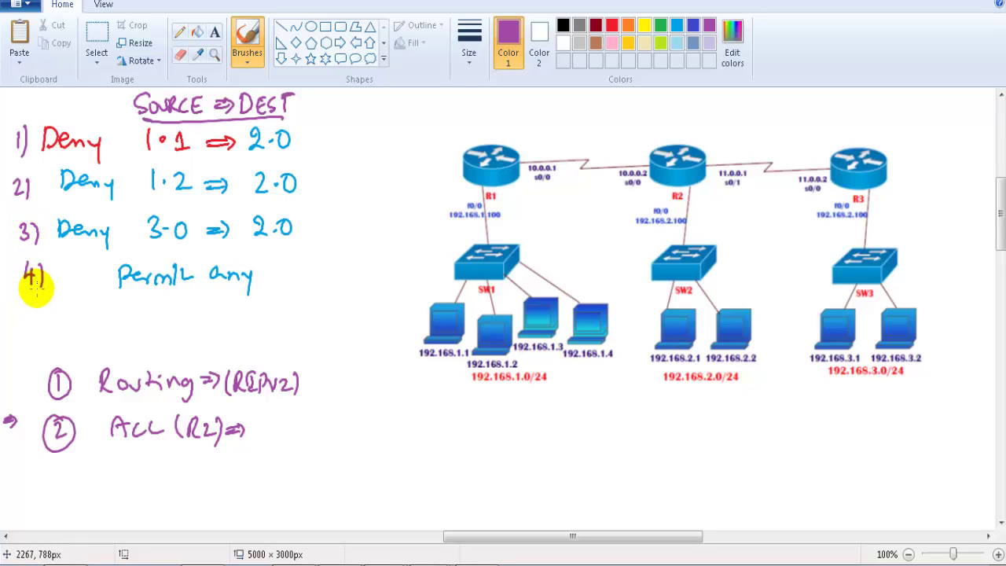
mouse_move(298, 114)
mouse_down()
mouse_move(310, 212)
mouse_move(295, 282)
mouse_up()
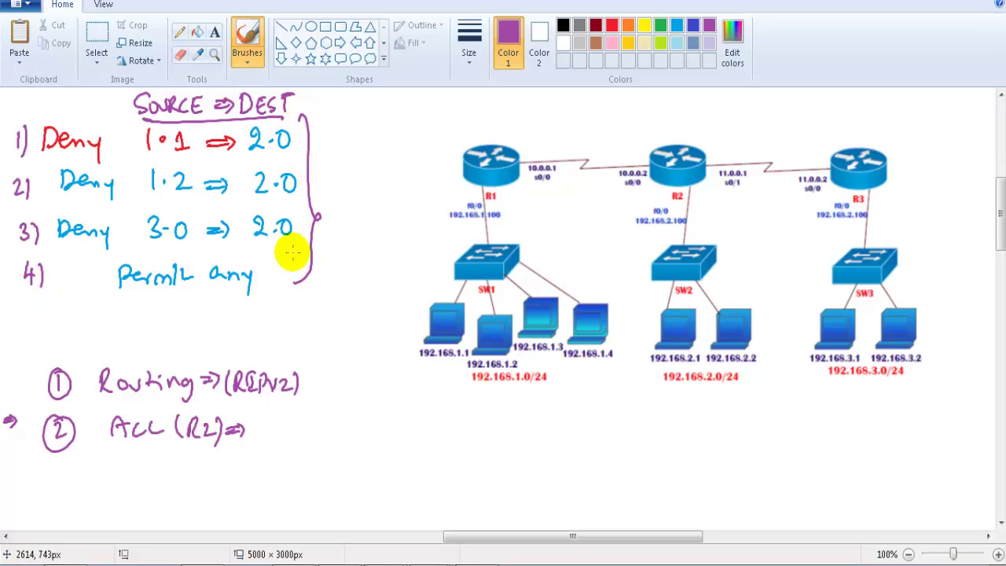
key(alt+Tab)
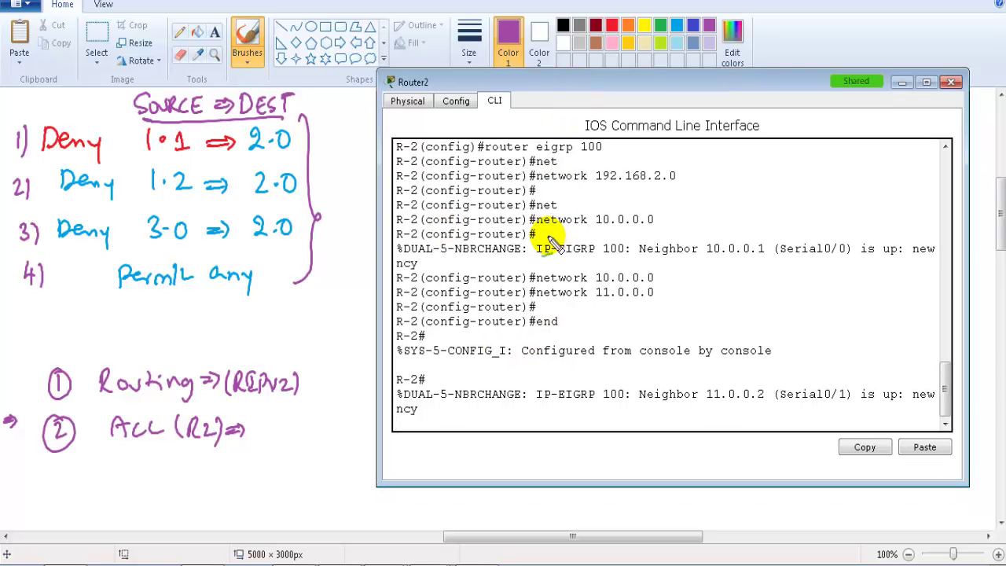
mouse_move(289, 118)
mouse_down()
mouse_move(237, 94)
mouse_move(94, 152)
mouse_move(160, 306)
mouse_move(316, 203)
mouse_move(224, 103)
mouse_up()
mouse_move(306, 228)
mouse_down()
mouse_move(502, 336)
mouse_move(542, 322)
mouse_move(593, 339)
mouse_up()
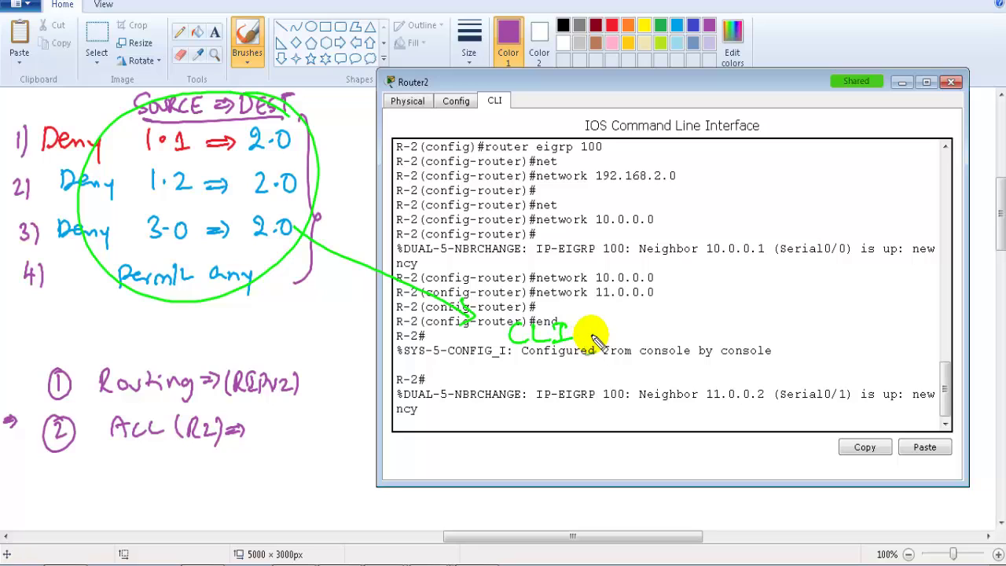
key(Escape)
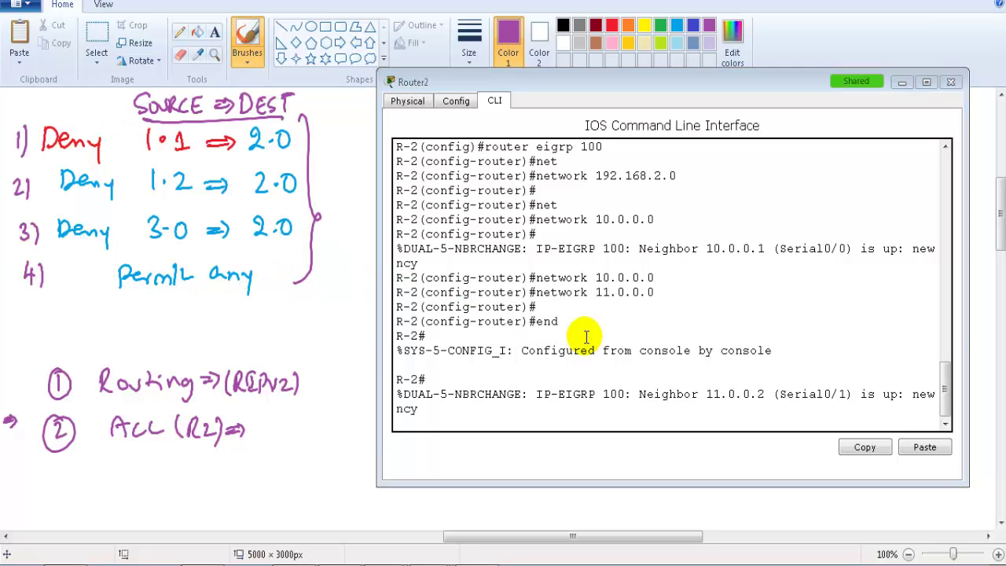
Step: Enter global configuration mode on Router2 with conf t
key(Return)
key(Return)
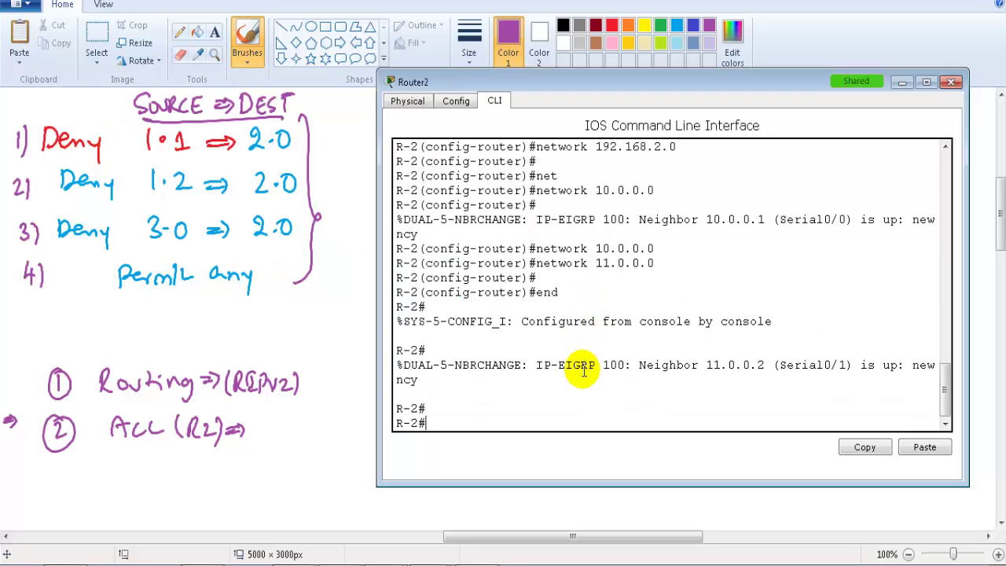
text(conf t)
key(Return)
key(Return)
key(Return)
key(Return)
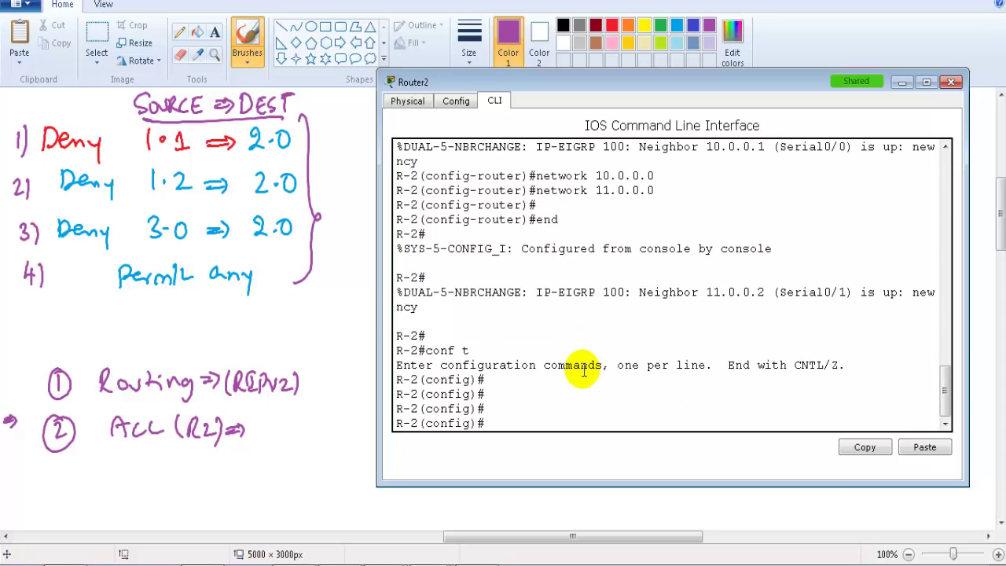
Step: Show the help for the access-list command on Router2 and examine the number ranges for standard and extended lists
text(ac)
key(Tab)
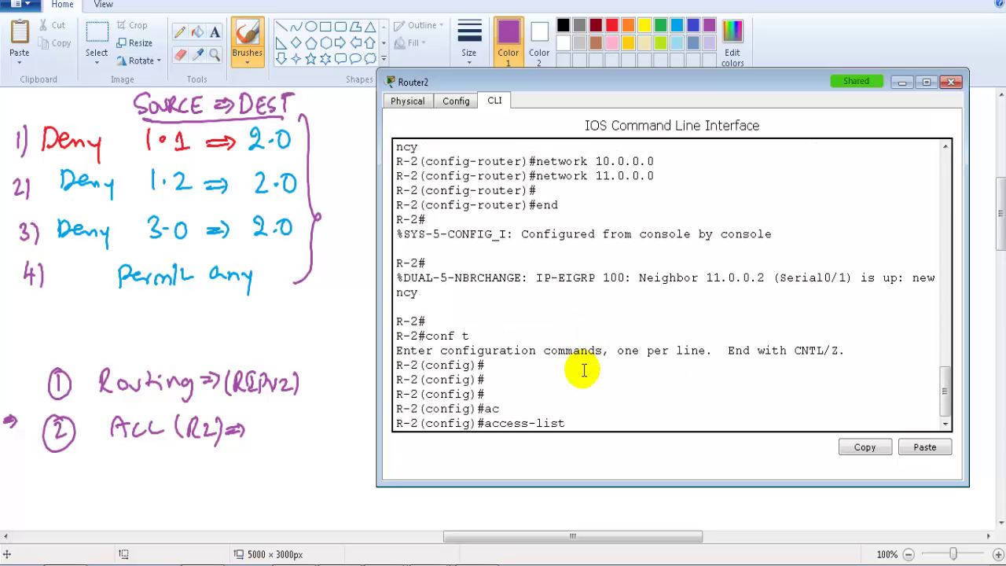
text(?)
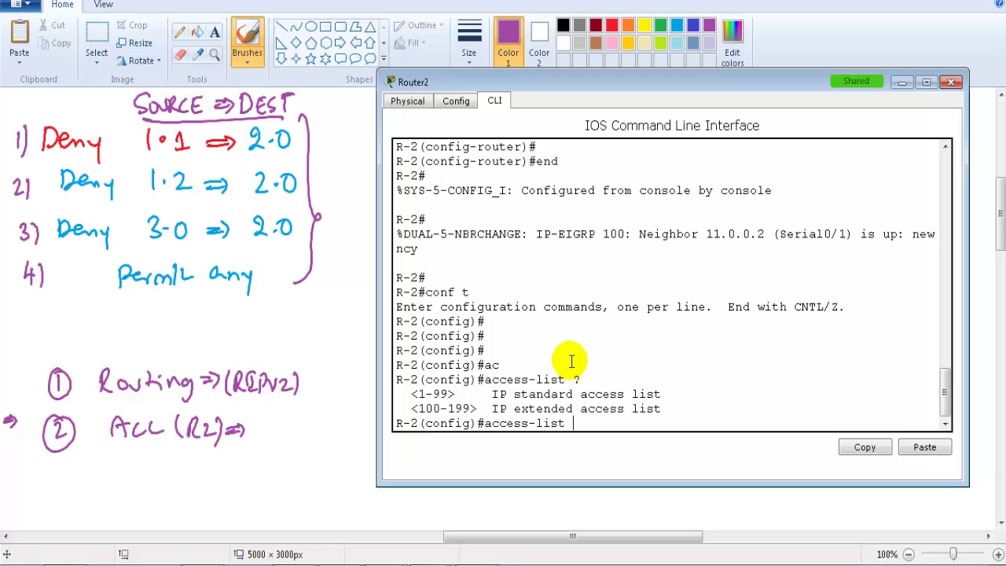
drag(416, 394, 701, 392)
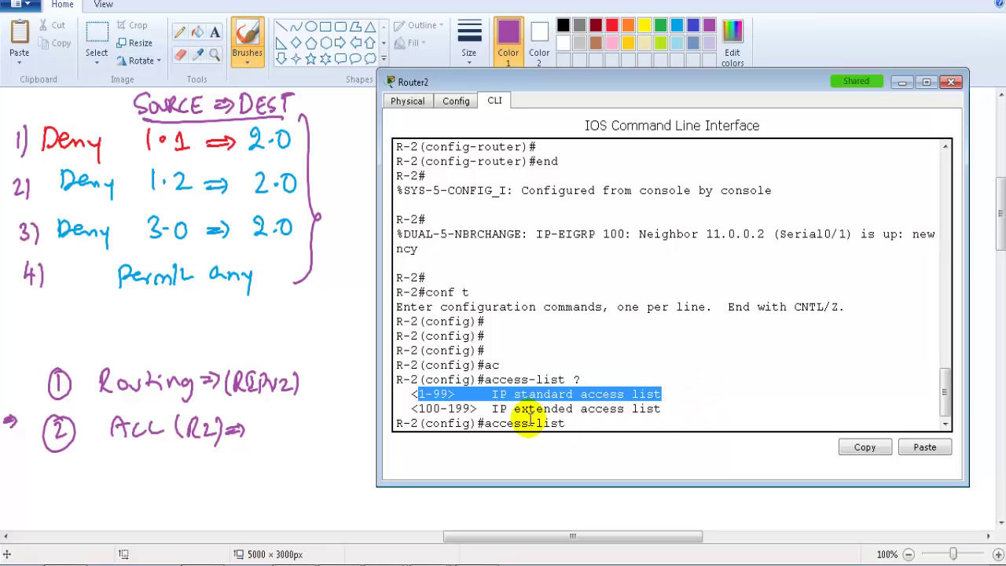
drag(425, 409, 658, 409)
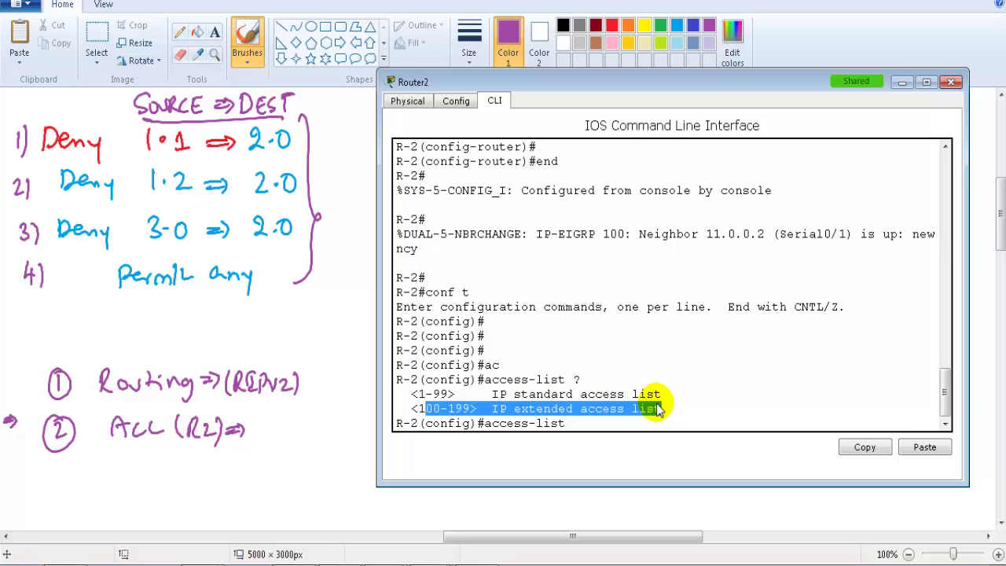
click(550, 394)
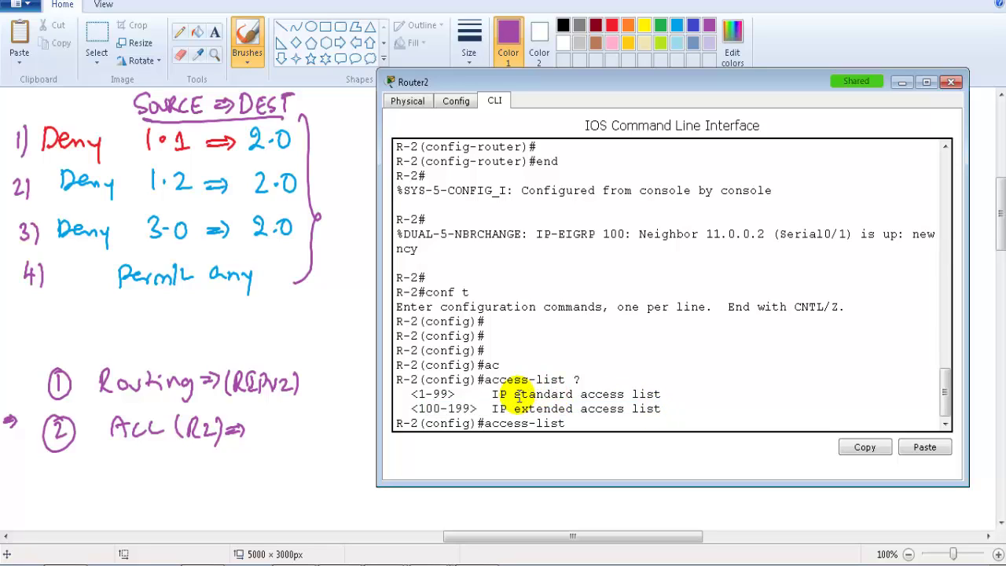
Step: Begin an access-list 15 command on Router2, show its help, and examine the deny, permit and remark actions
key(Tab)
text(15)
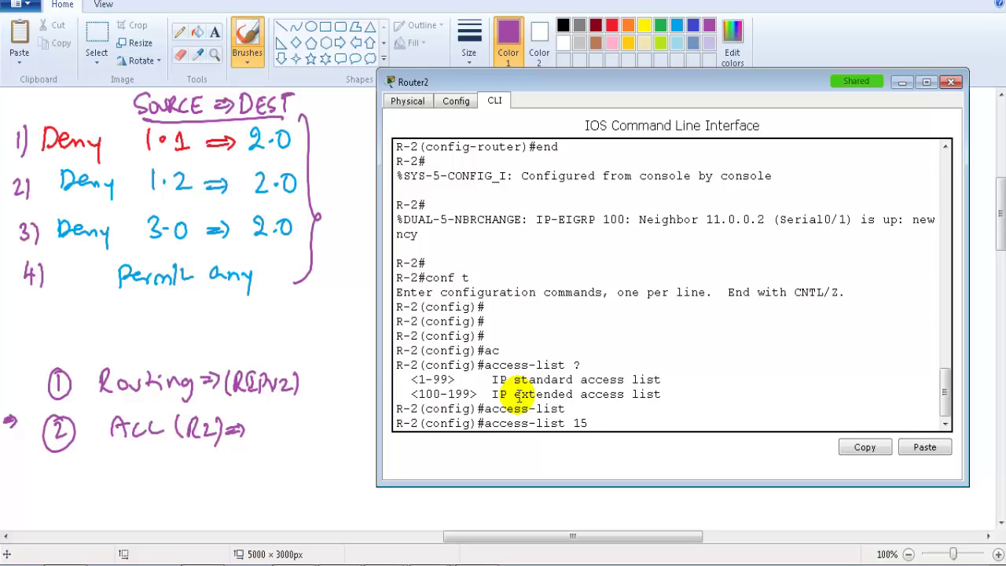
text( ?)
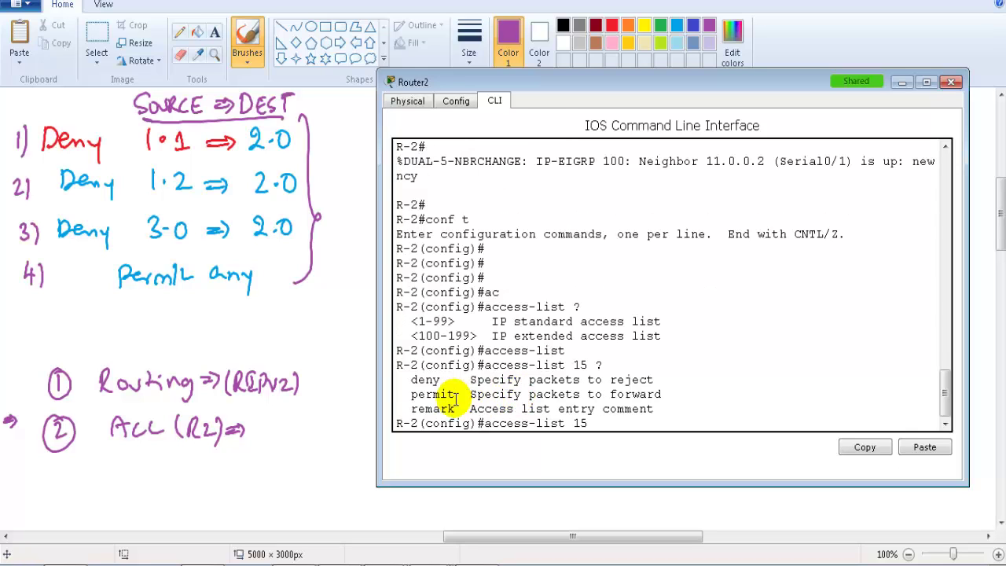
drag(403, 380, 516, 381)
click(422, 408)
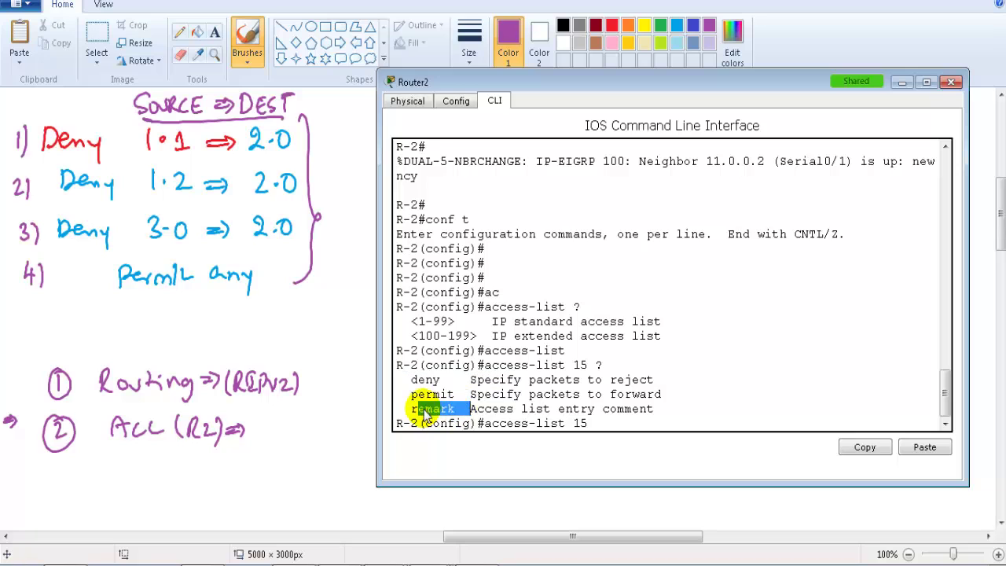
drag(410, 379, 477, 397)
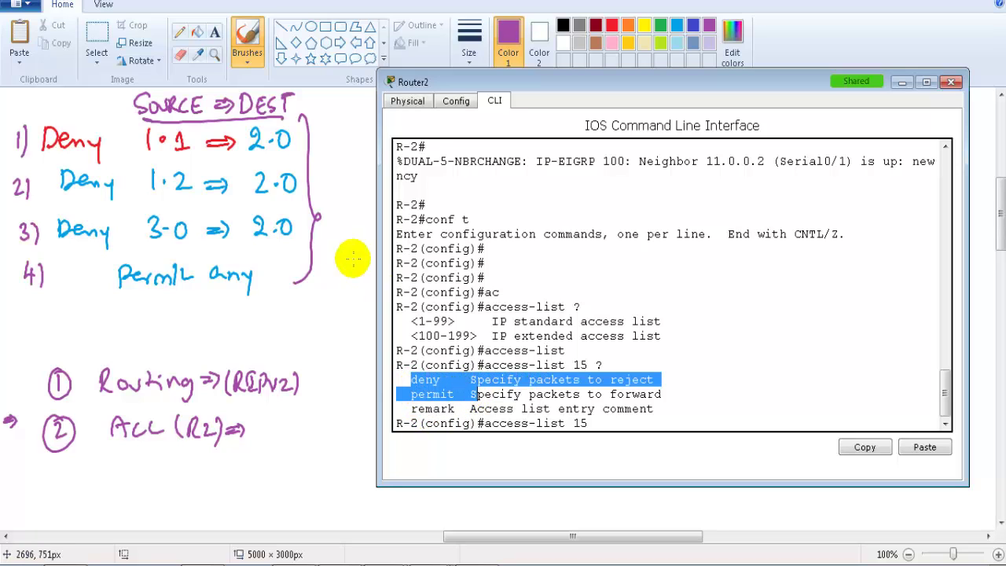
Step: Add the deny action to the access-list 15 command, show its help, and examine the address, any and host source options
text(de)
key(Tab)
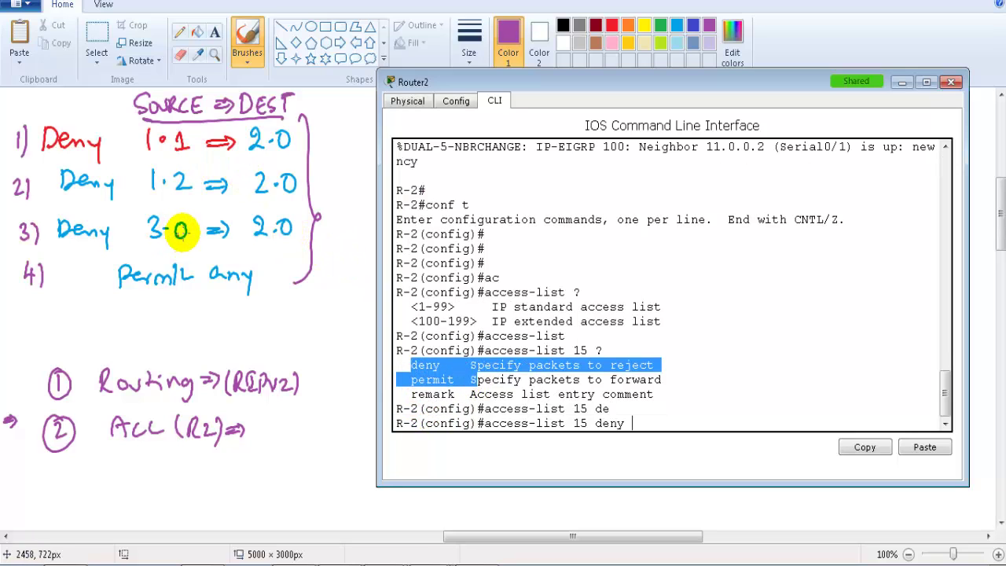
text(?)
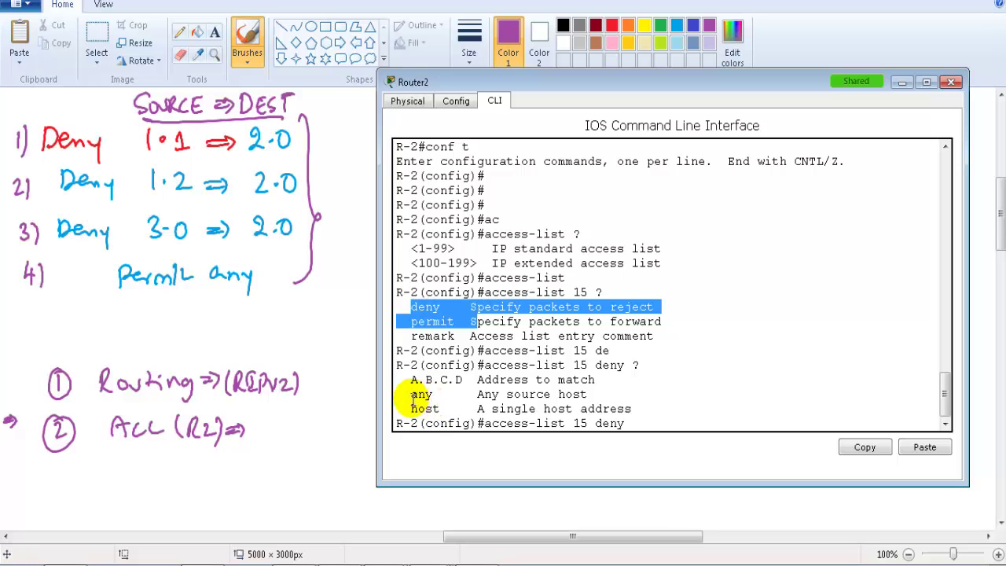
drag(397, 389, 597, 414)
click(519, 397)
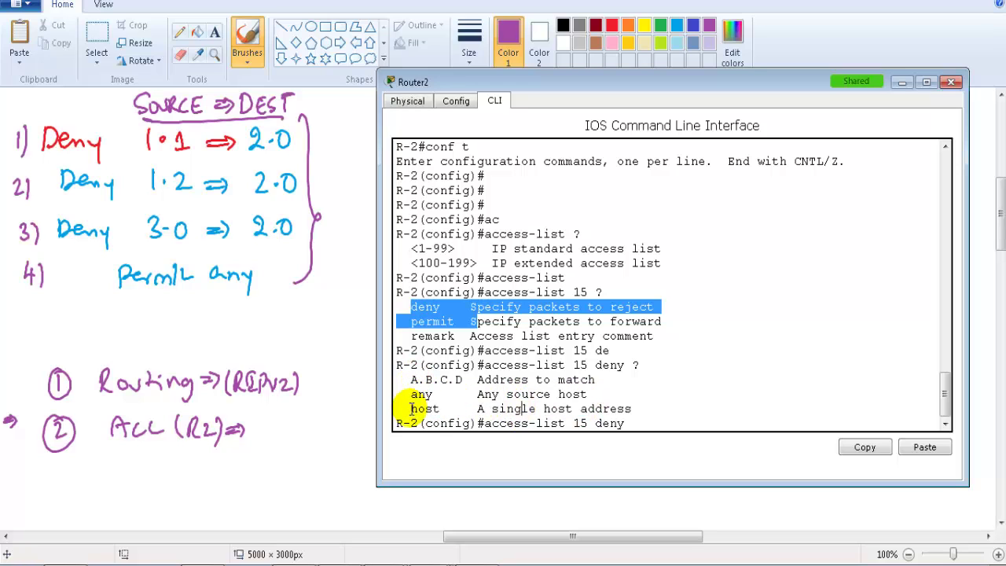
drag(410, 379, 599, 385)
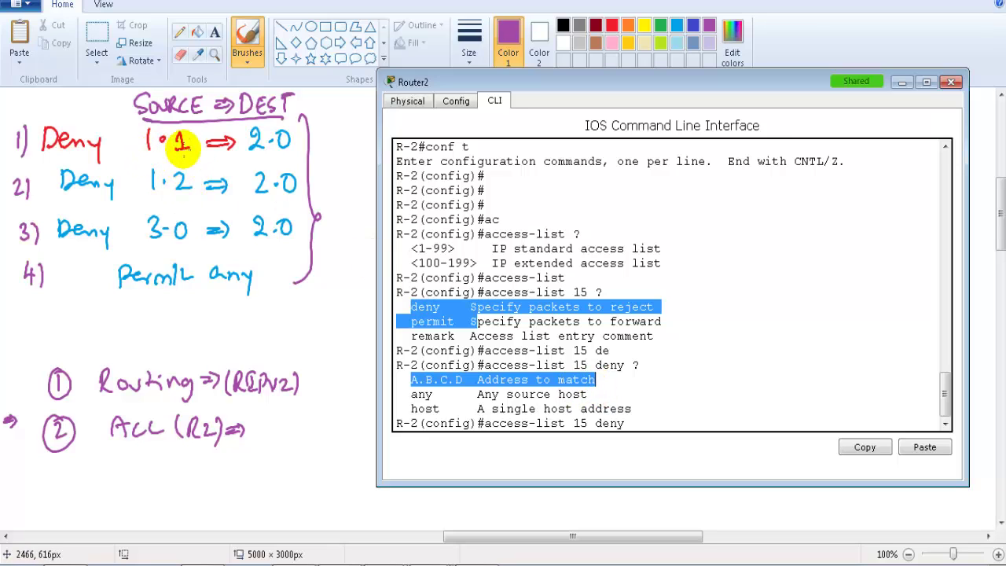
Step: Add source 192.168.1.1 to the deny command, show the help for the wildcard bits, and switch to the Paint notes
click(668, 377)
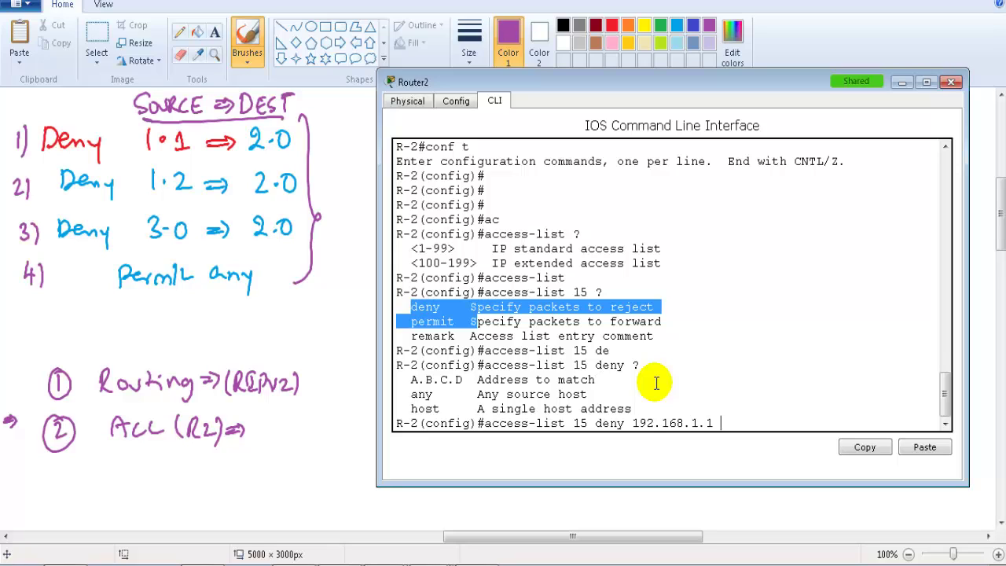
text(?)
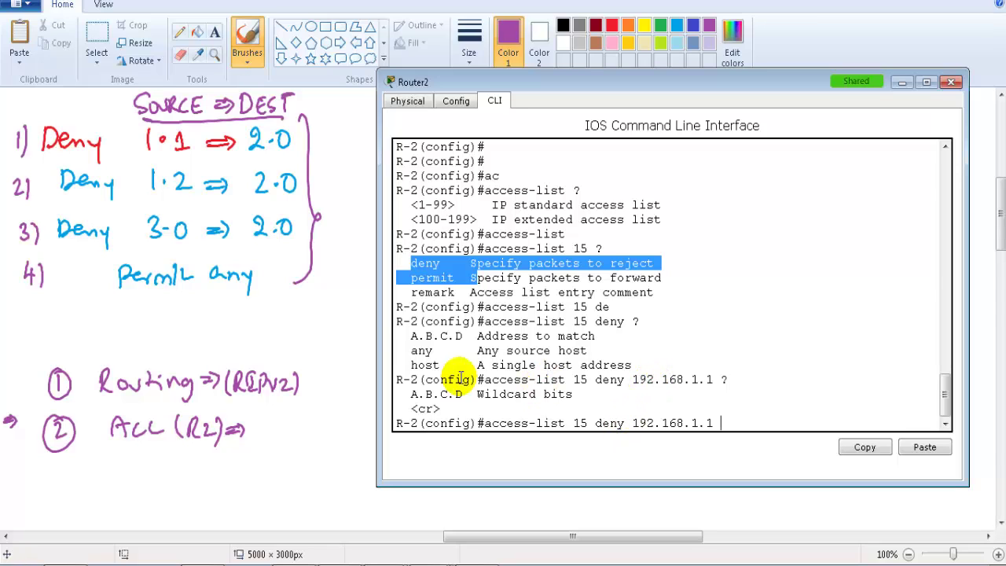
drag(405, 389, 576, 396)
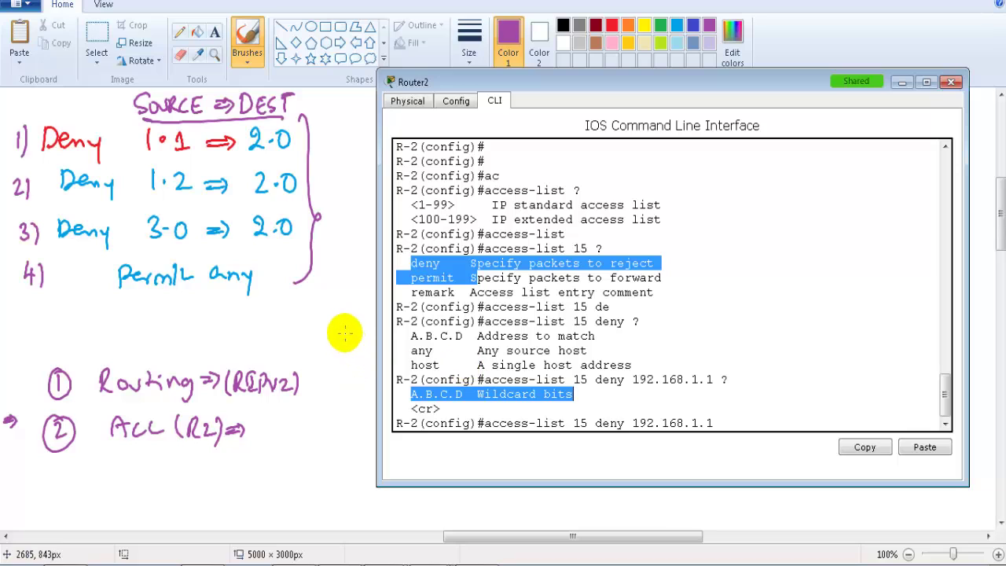
key(alt+Tab)
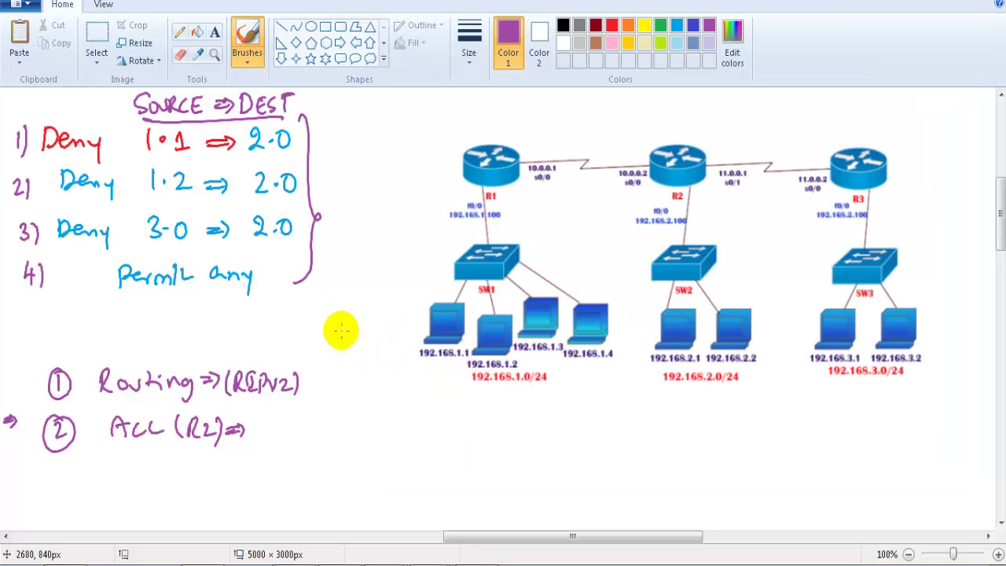